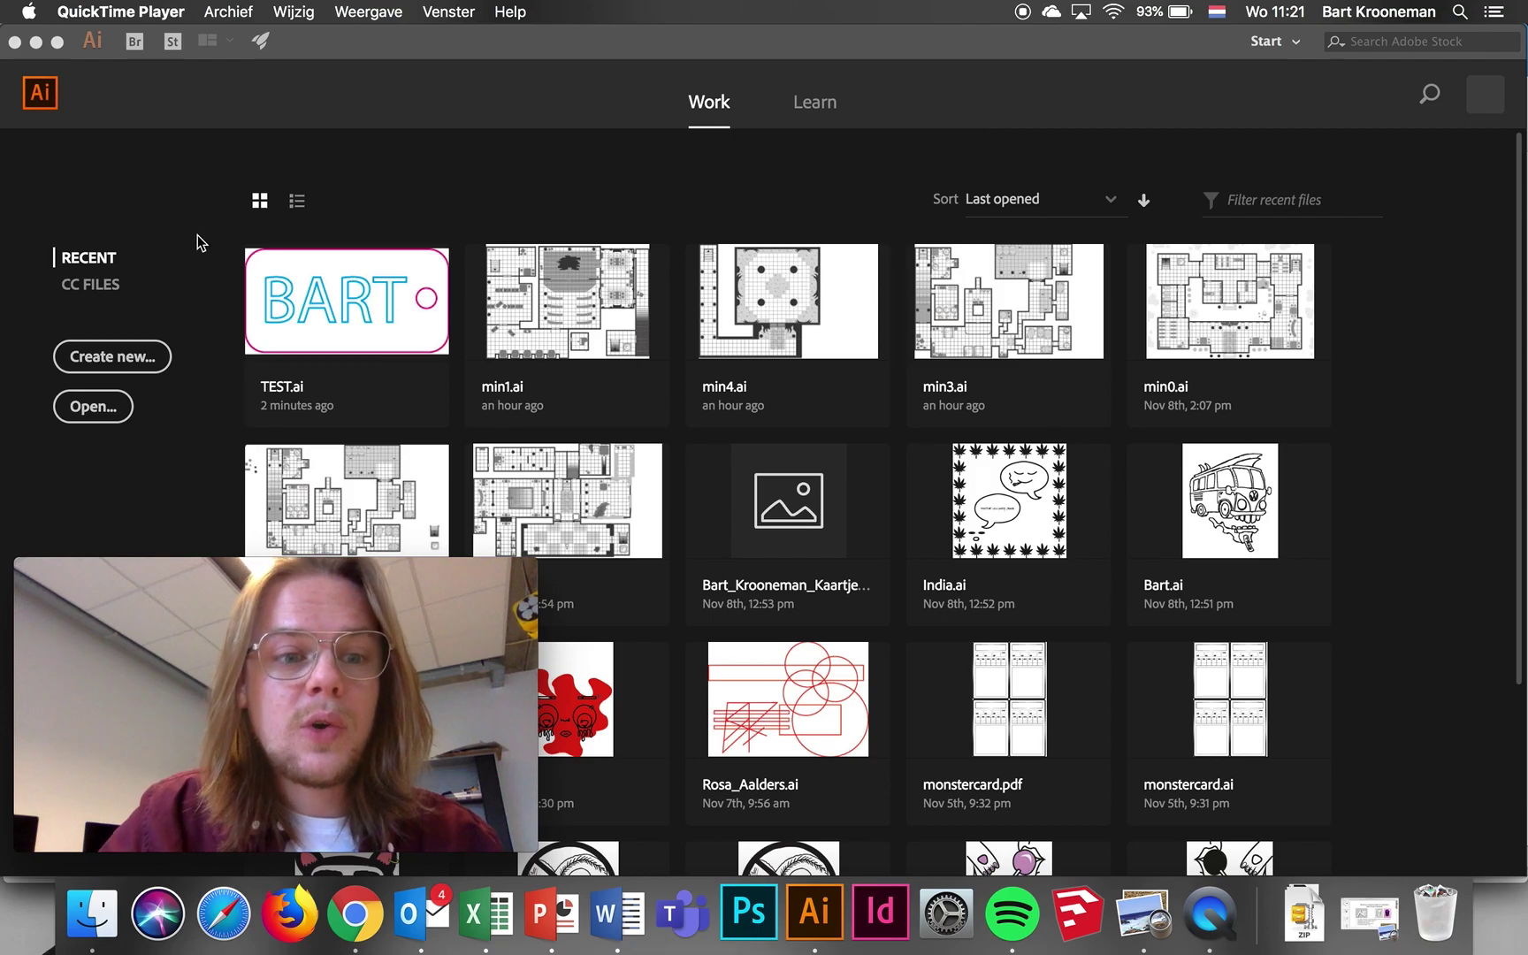
Create a new landscape document 50 mm wide and 30 mm high with one artboard
{"action": "left_click", "coordinate": [129, 359]}
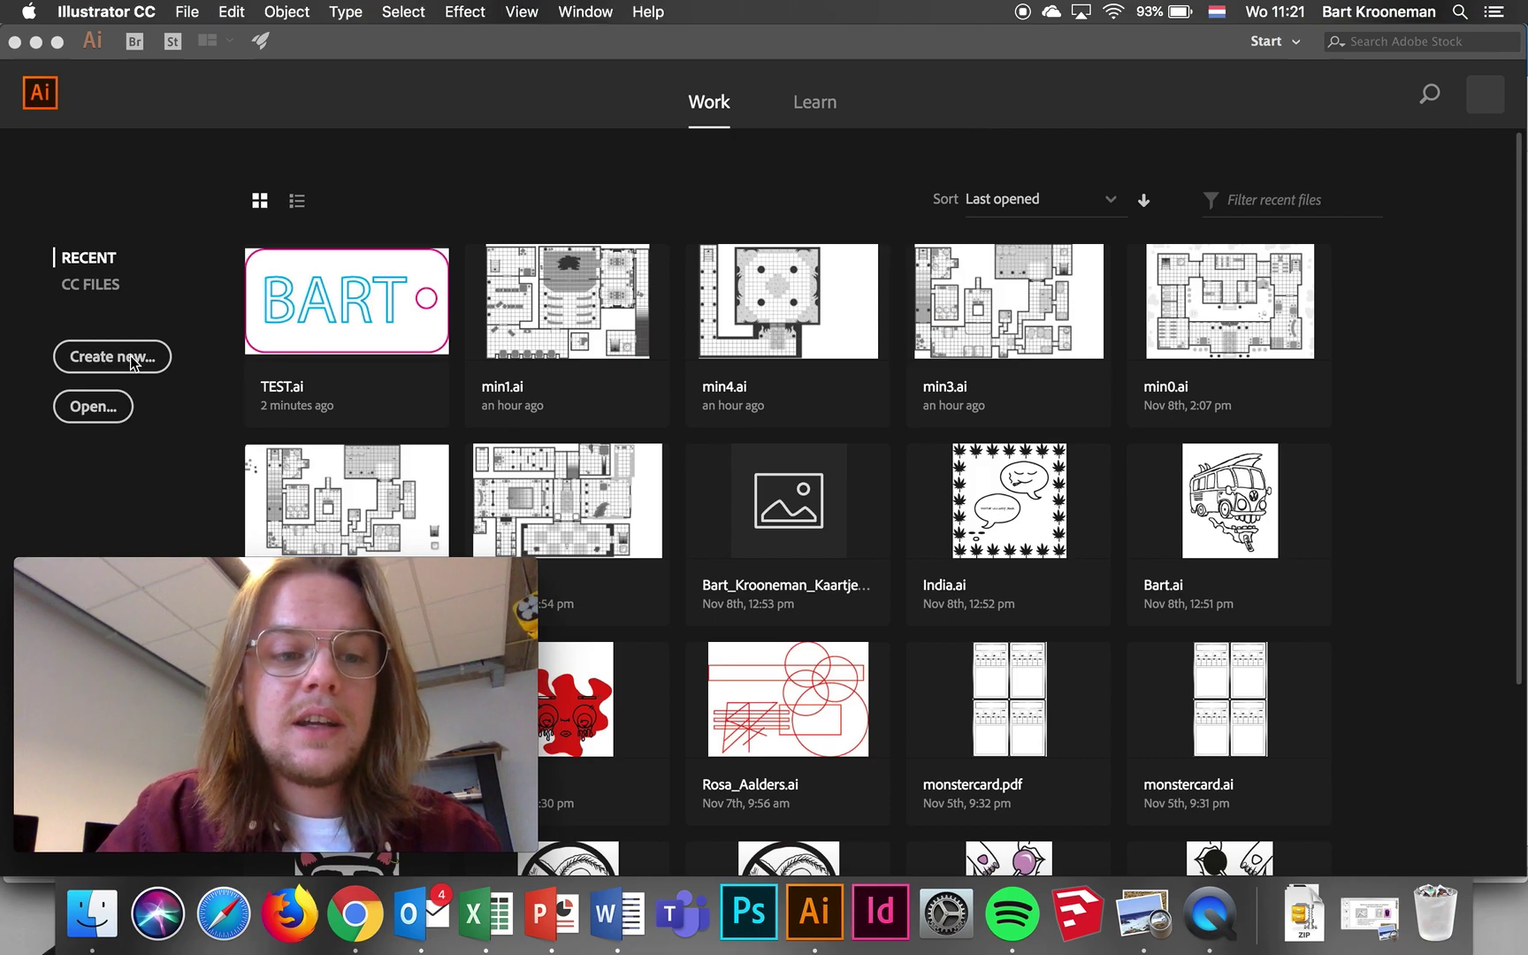
{"action": "left_click", "coordinate": [112, 357]}
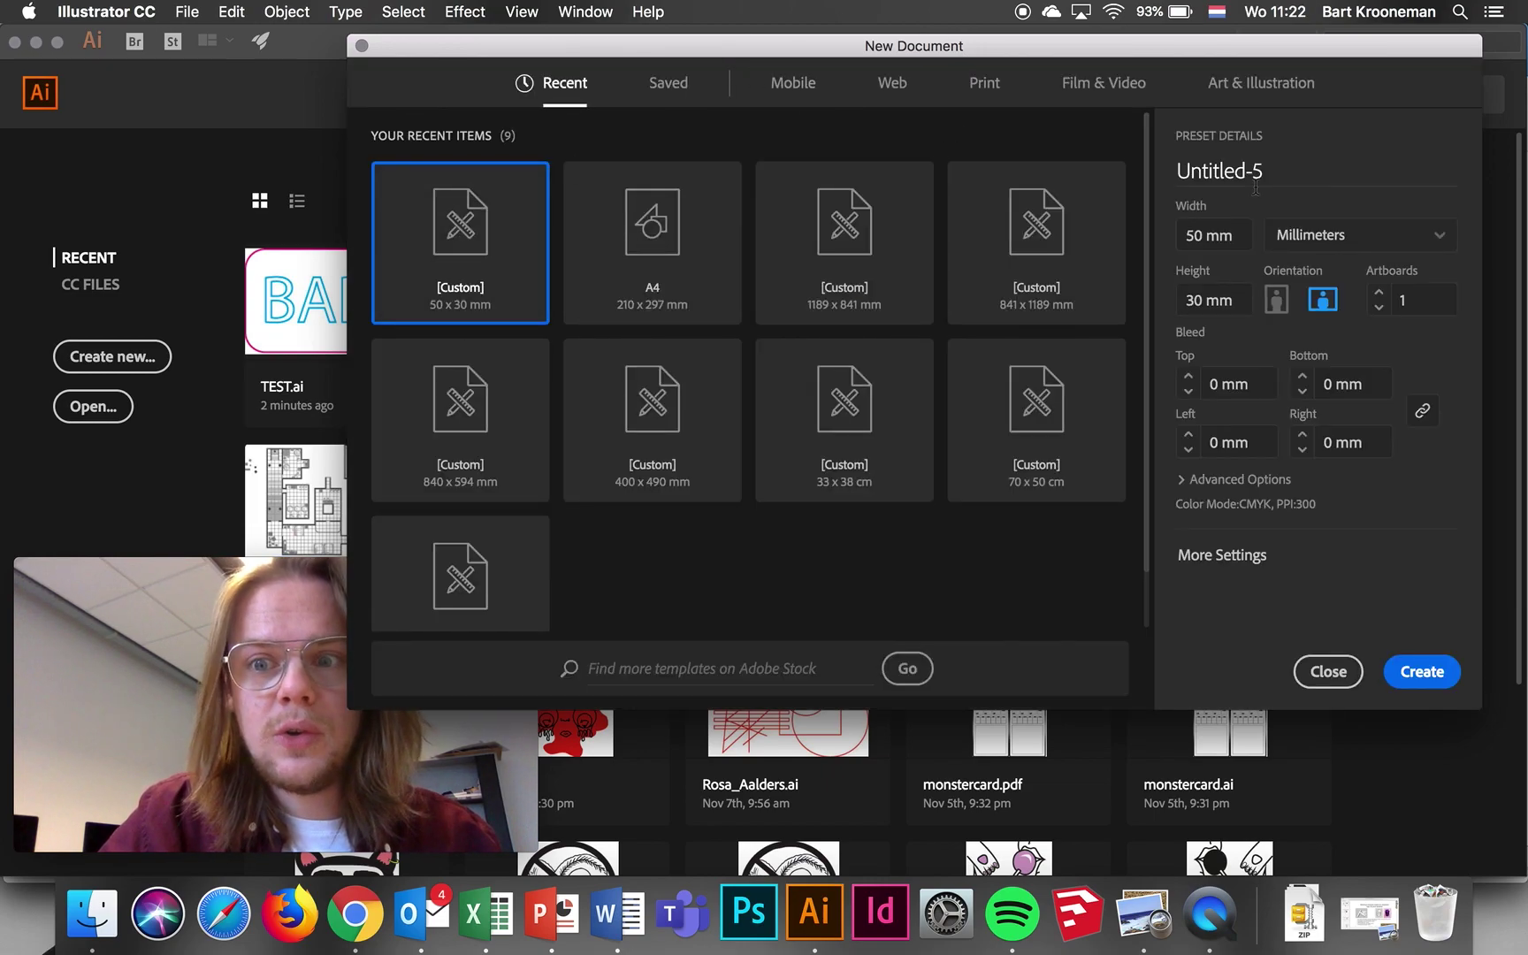
{"action": "left_click_drag", "start_coordinate": [1180, 235], "coordinate": [1340, 252]}
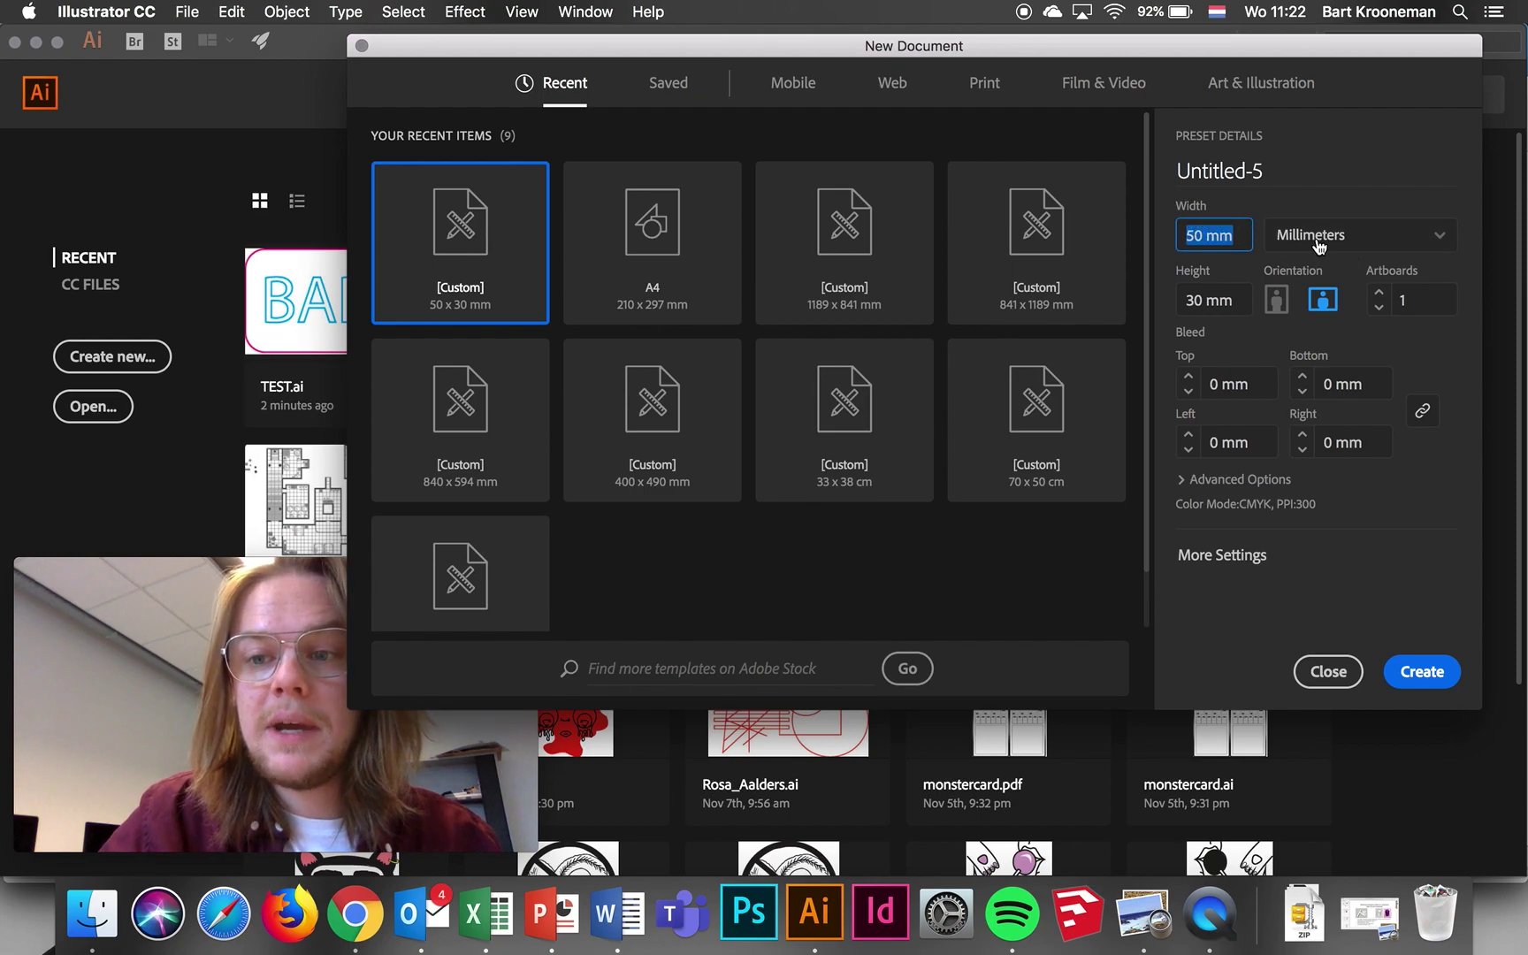
{"action": "left_click_drag", "start_coordinate": [1211, 308], "coordinate": [1190, 303]}
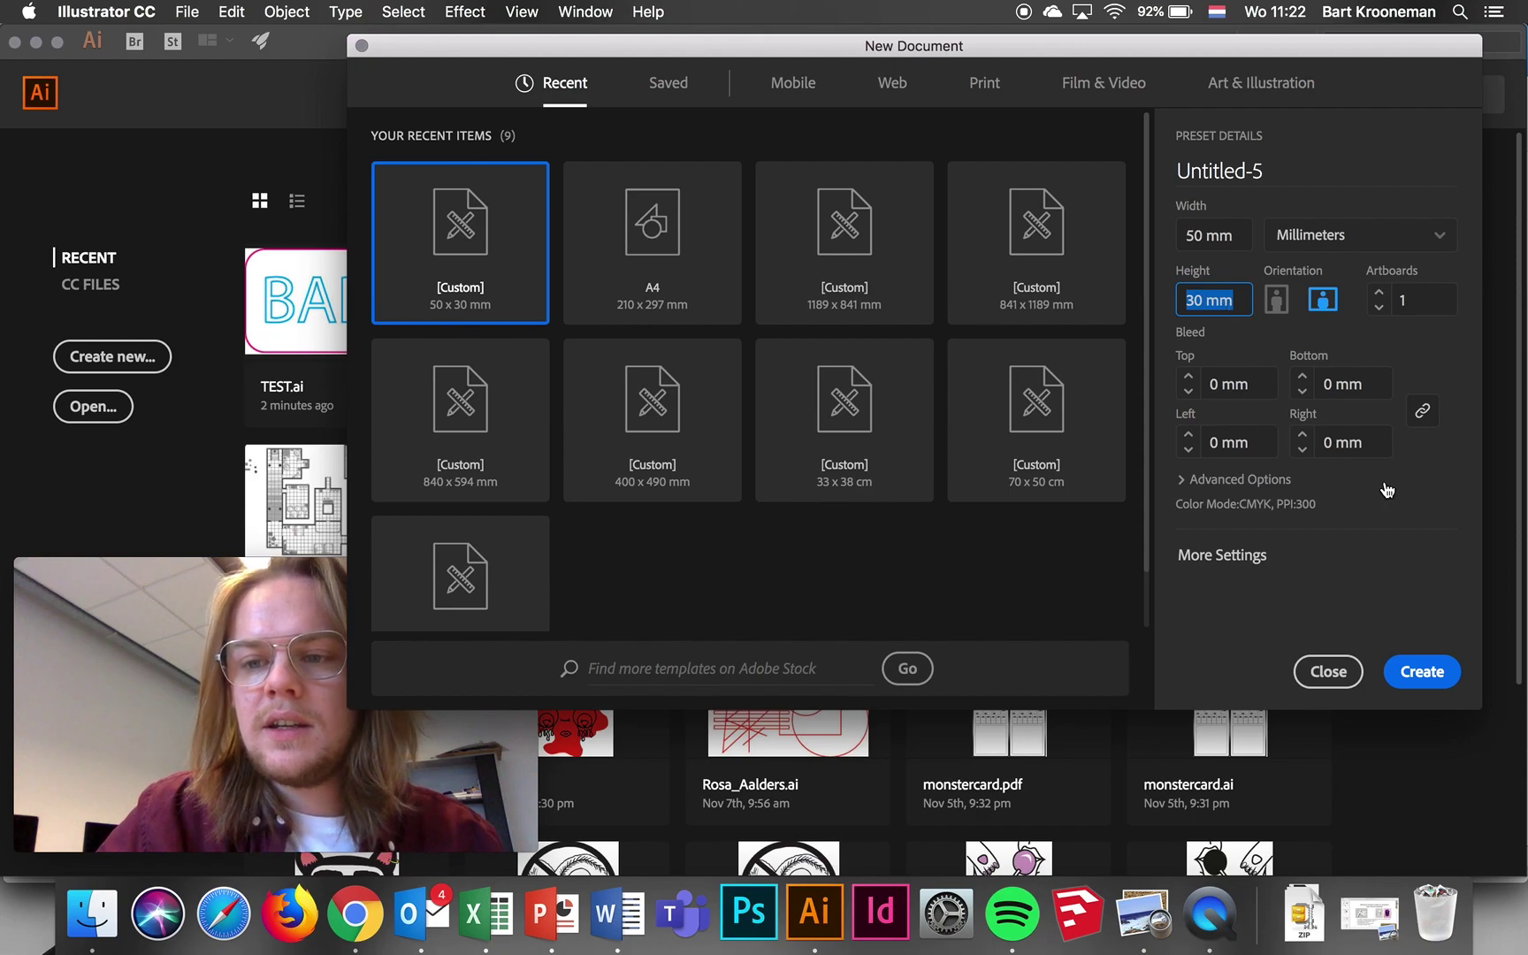
{"action": "left_click", "coordinate": [1419, 672]}
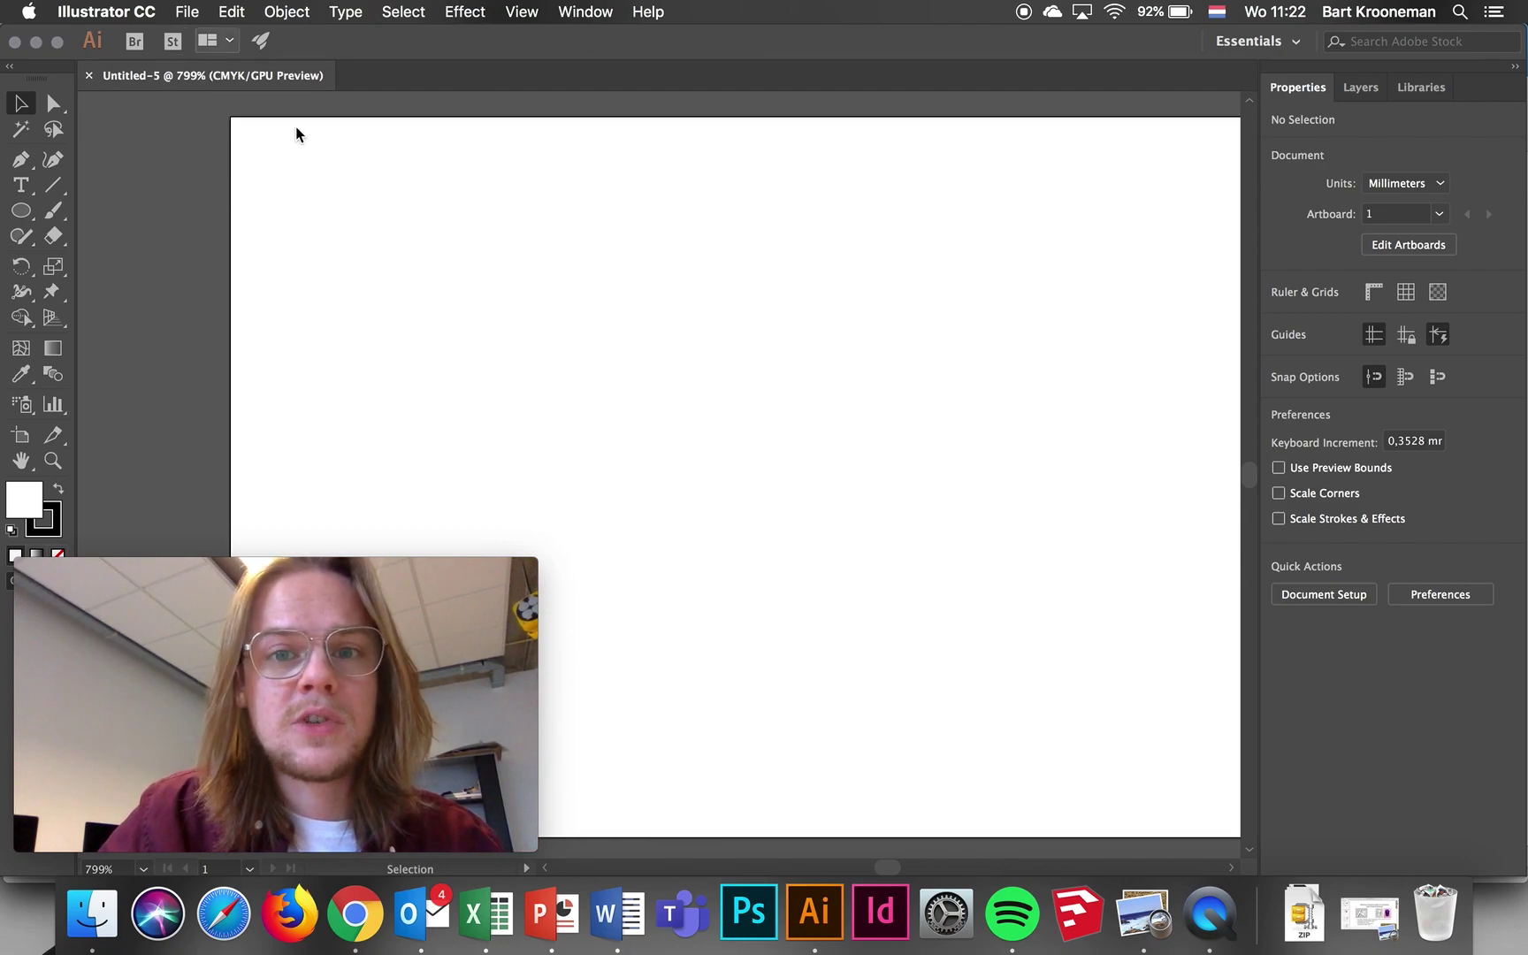
Zoom and pan the view to examine the whole empty artboard
{"action": "scroll", "coordinate": [745, 325], "scroll_direction": "down", "scroll_amount": 3}
{"action": "scroll", "coordinate": [812, 294], "scroll_direction": "down", "scroll_amount": 3}
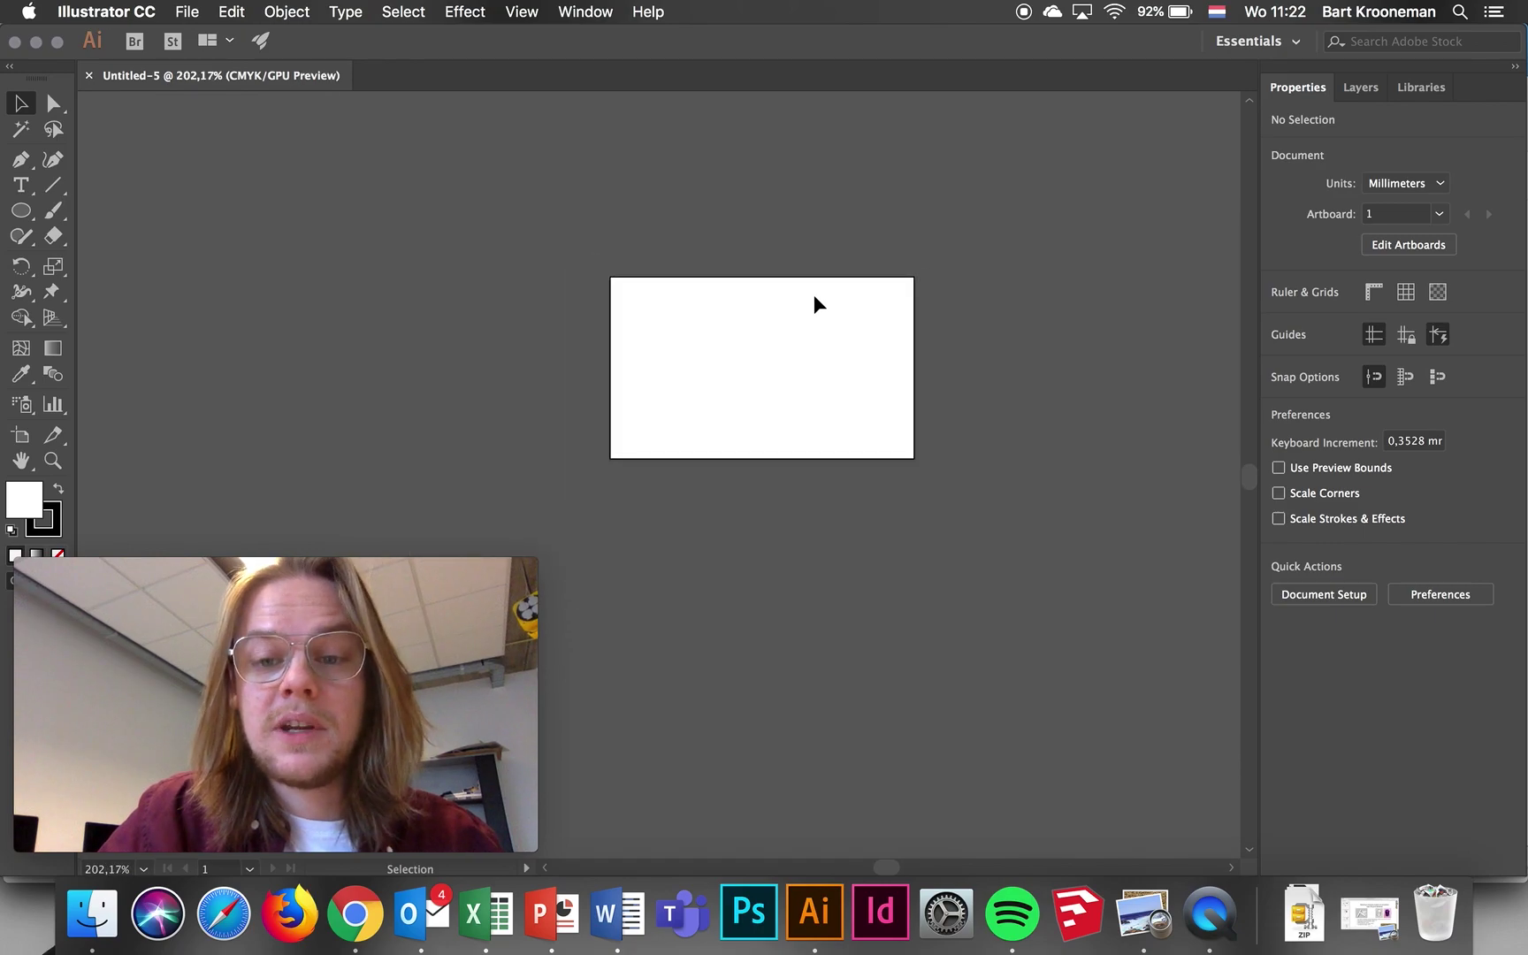
{"action": "scroll", "coordinate": [741, 330], "scroll_direction": "up", "scroll_amount": 2}
{"action": "scroll", "coordinate": [741, 332], "scroll_direction": "down", "scroll_amount": 5}
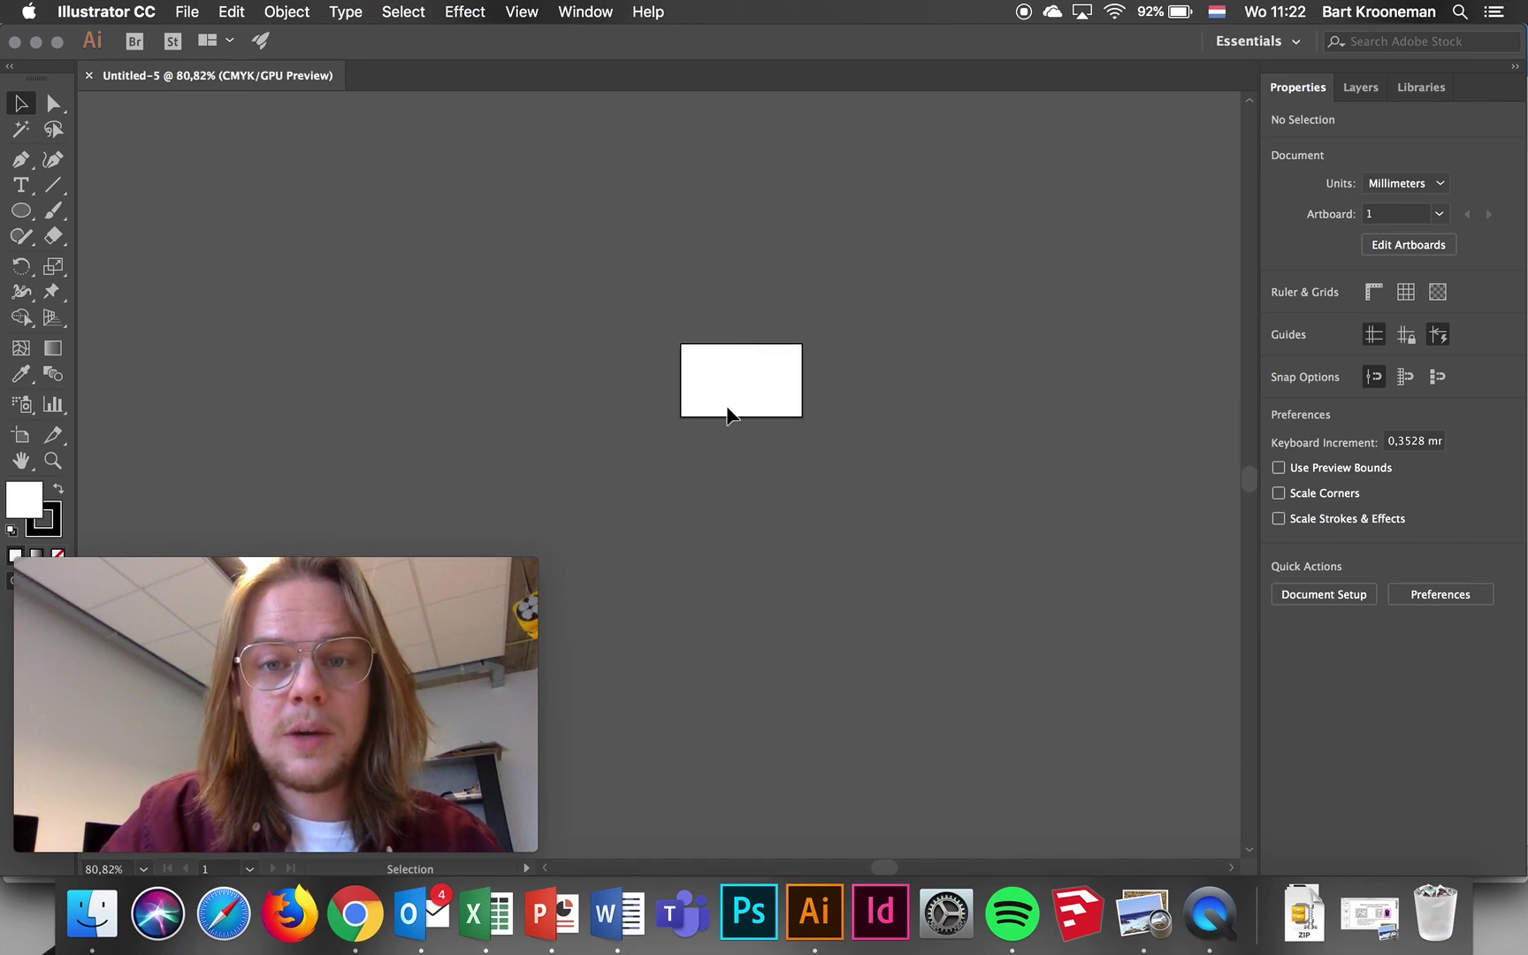
{"action": "scroll", "coordinate": [742, 391], "scroll_direction": "up", "scroll_amount": 5}
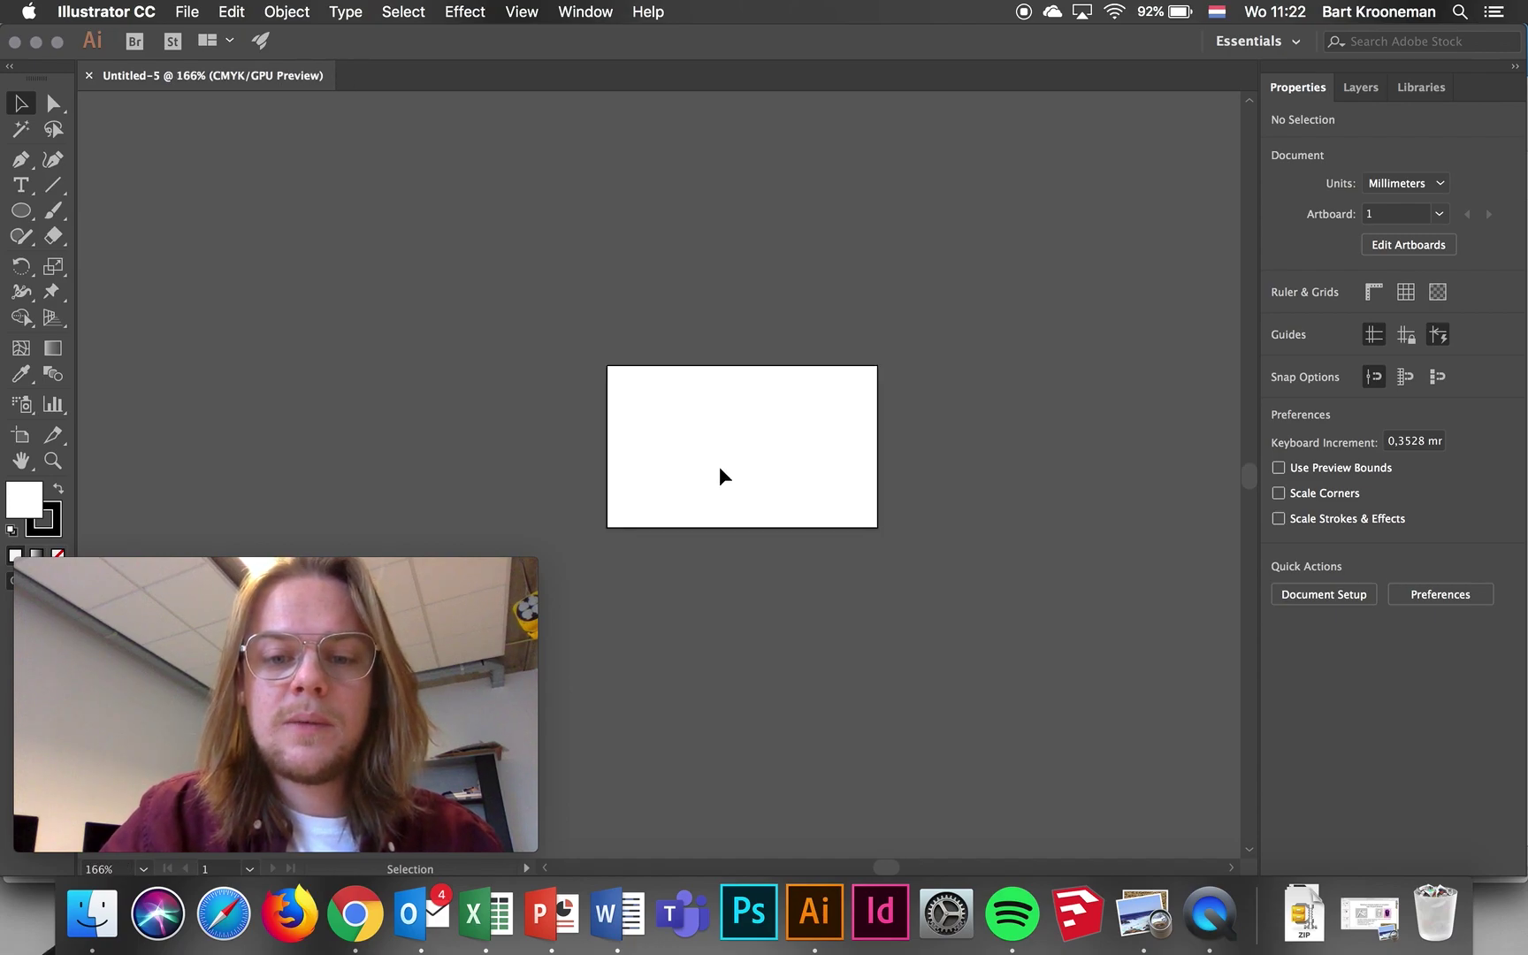
{"action": "scroll", "coordinate": [724, 394], "scroll_direction": "down", "scroll_amount": 2}
{"action": "scroll", "coordinate": [724, 354], "scroll_direction": "up", "scroll_amount": 2}
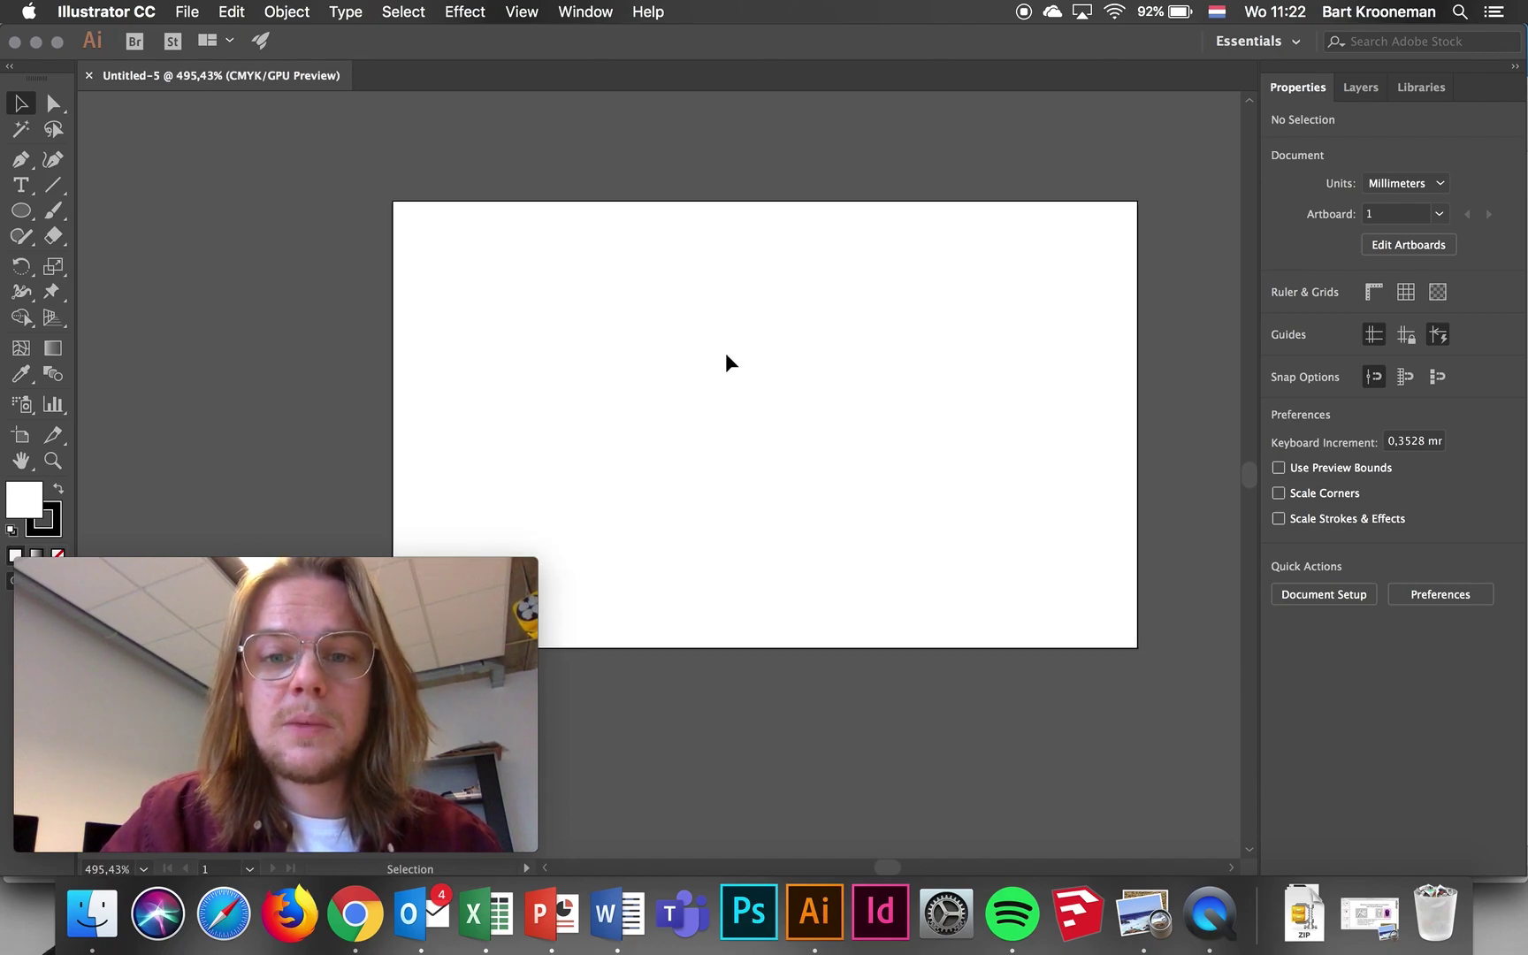
{"action": "scroll", "coordinate": [724, 354], "scroll_direction": "down", "scroll_amount": 1}
{"action": "scroll", "coordinate": [726, 354], "scroll_direction": "down", "scroll_amount": 2}
{"action": "scroll", "coordinate": [726, 355], "scroll_direction": "up", "scroll_amount": 1}
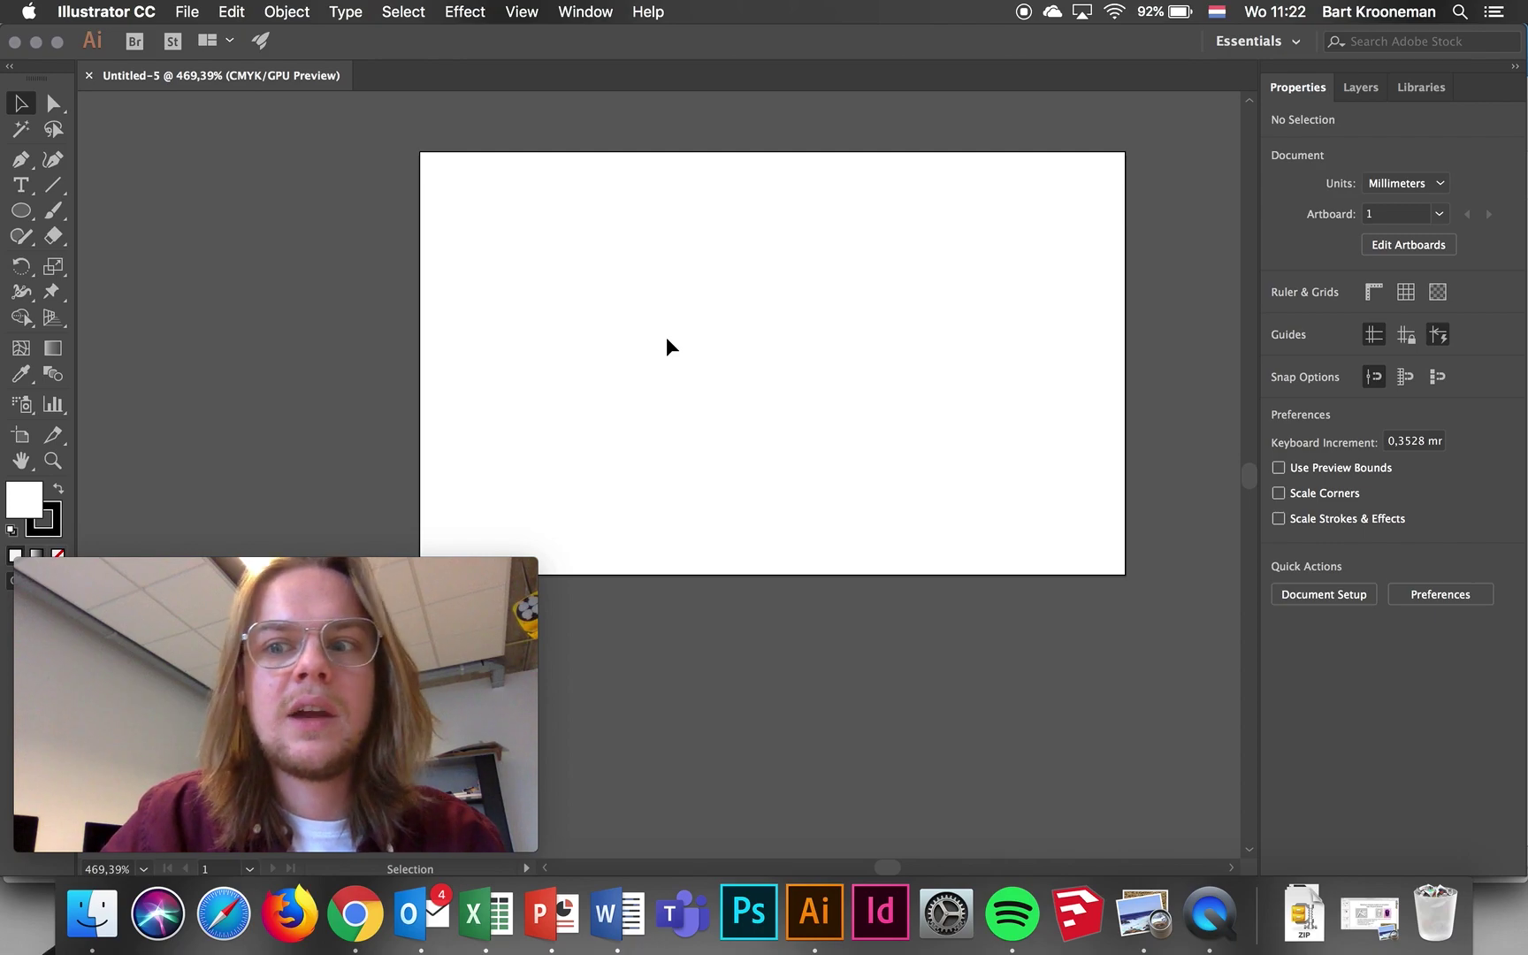
{"action": "scroll", "coordinate": [635, 296], "scroll_direction": "down", "scroll_amount": 2}
{"action": "scroll", "coordinate": [635, 296], "scroll_direction": "right", "scroll_amount": 1}
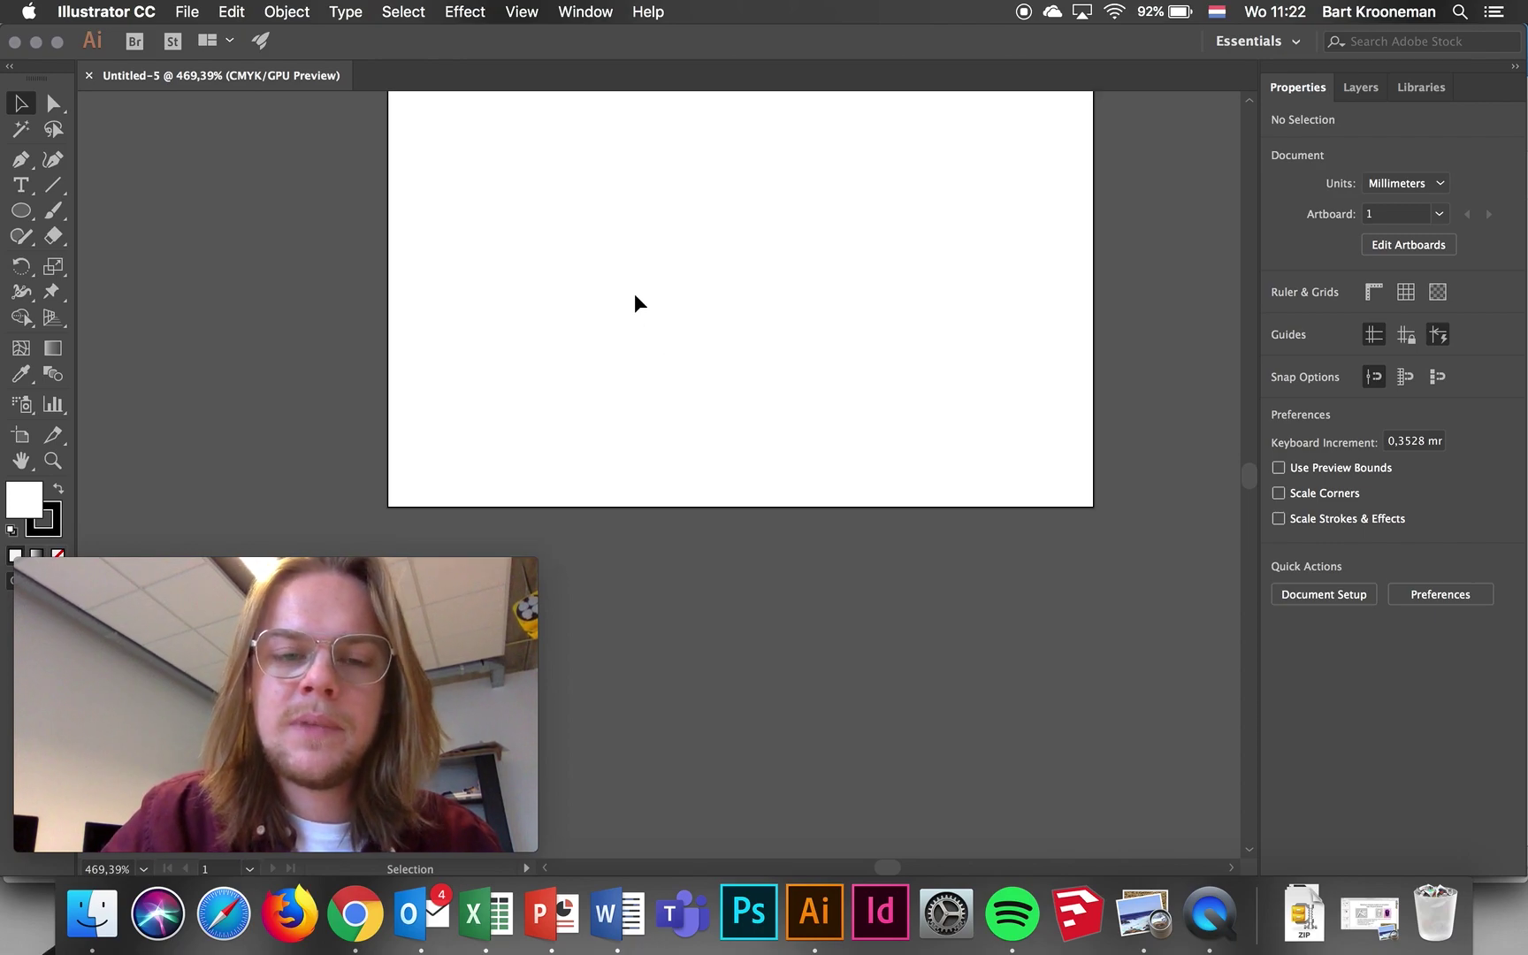
{"action": "scroll", "coordinate": [635, 295], "scroll_direction": "up", "scroll_amount": 1}
{"action": "scroll", "coordinate": [635, 294], "scroll_direction": "left", "scroll_amount": 1}
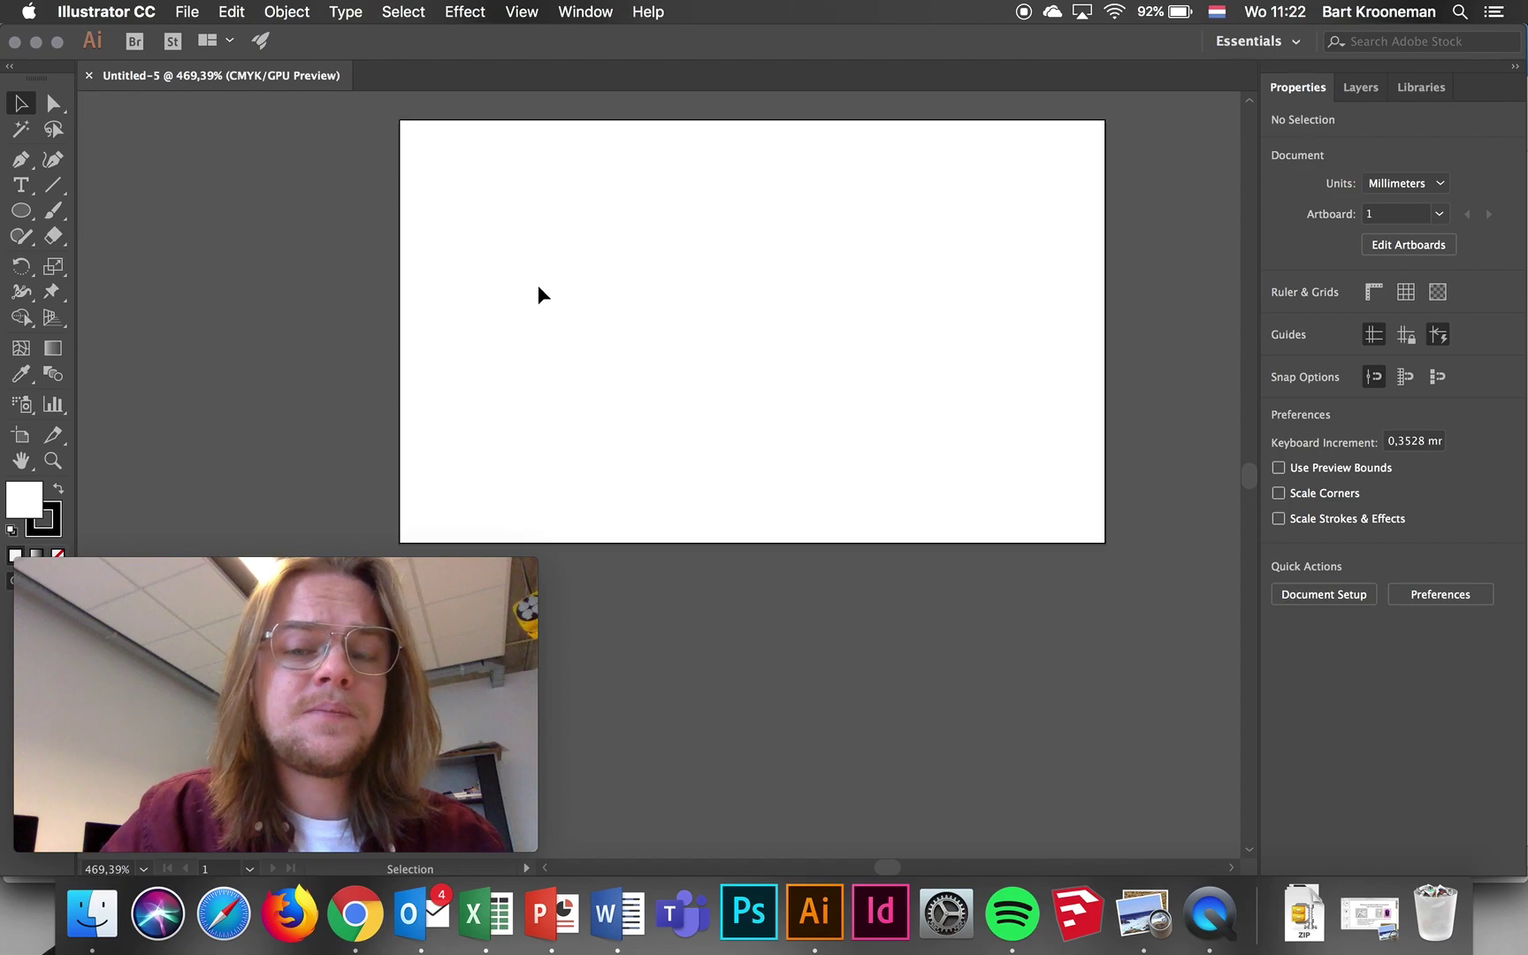
Draw a rounded rectangle about 45.4 mm wide and 25.3 mm high, just inside the artboard's edges
{"action": "left_click", "coordinate": [22, 212]}
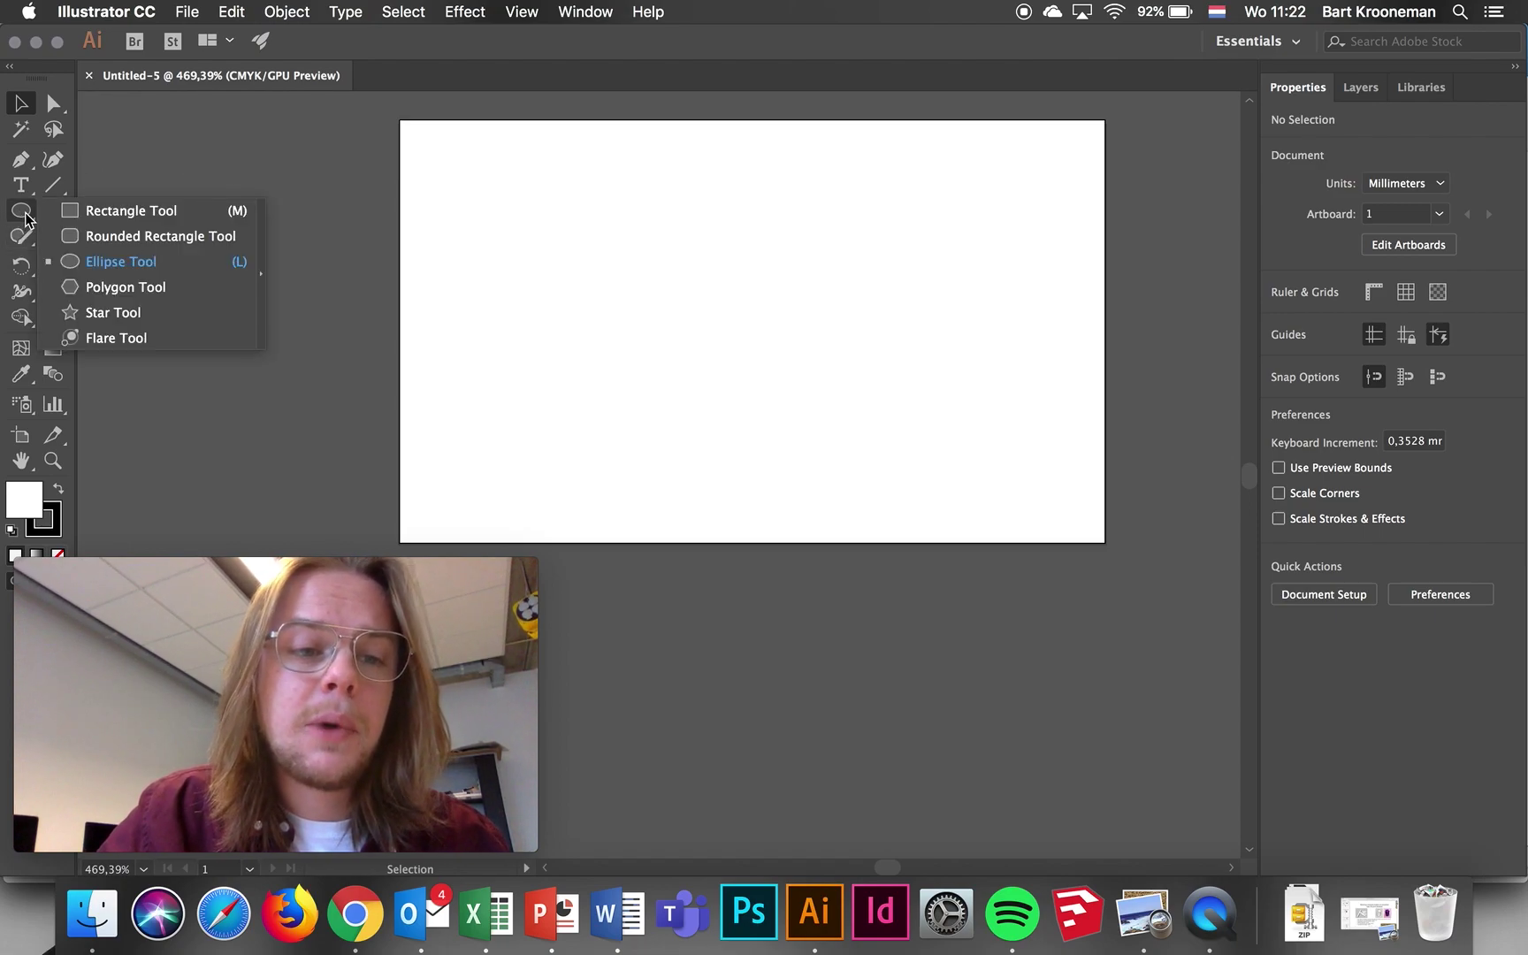
{"action": "left_click", "coordinate": [89, 237]}
{"action": "left_click_drag", "start_coordinate": [431, 151], "coordinate": [1074, 506]}
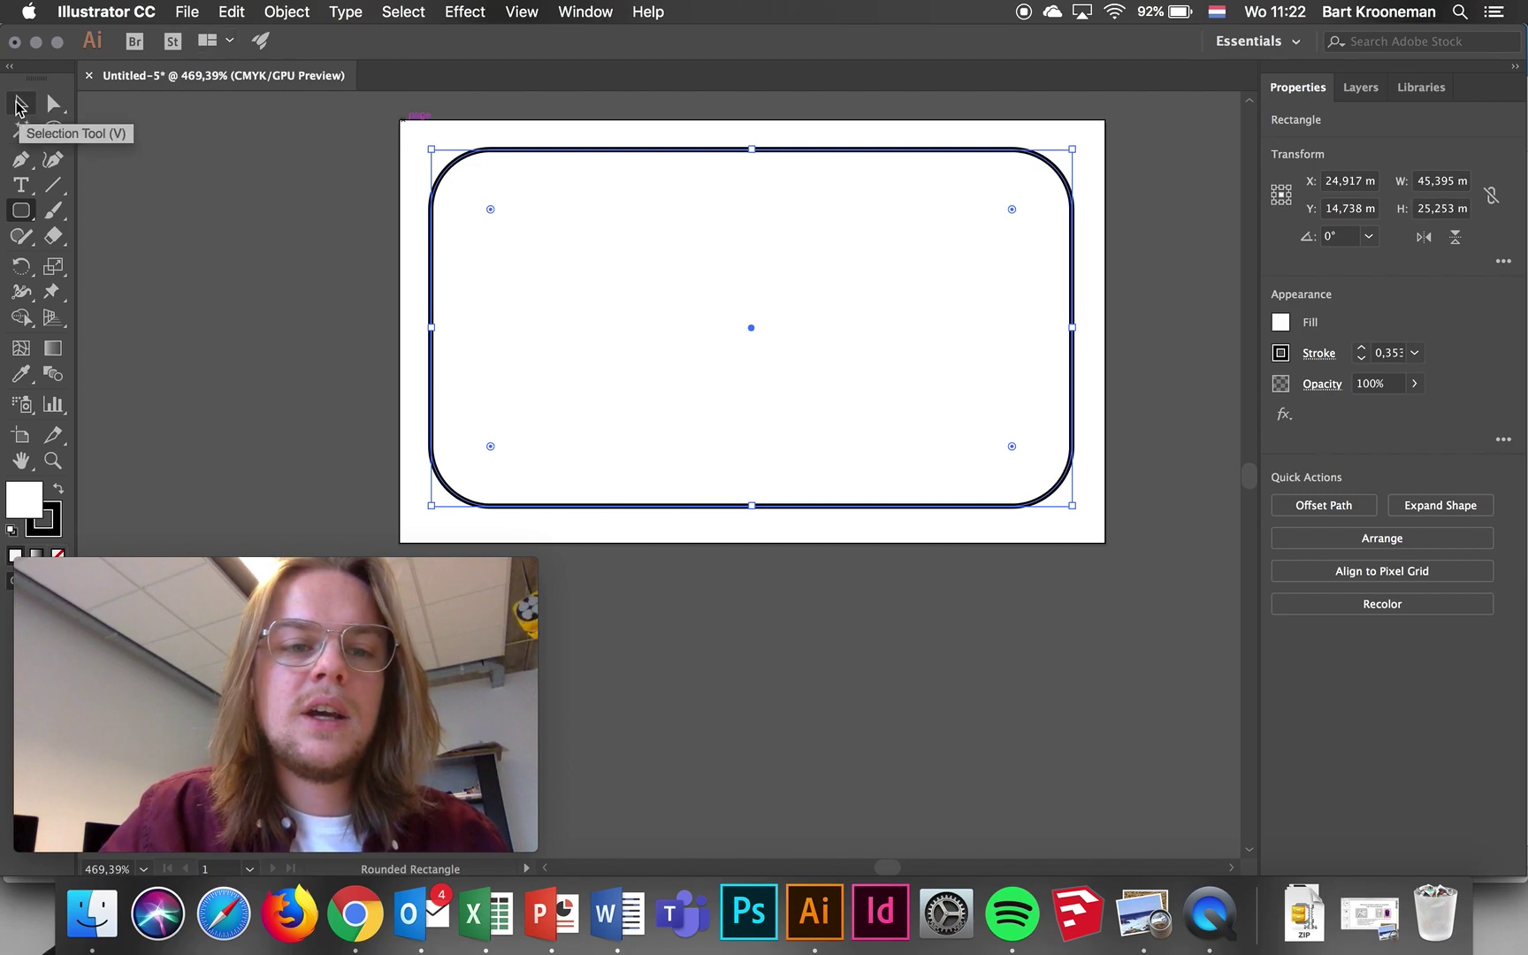
{"action": "left_click", "coordinate": [19, 106]}
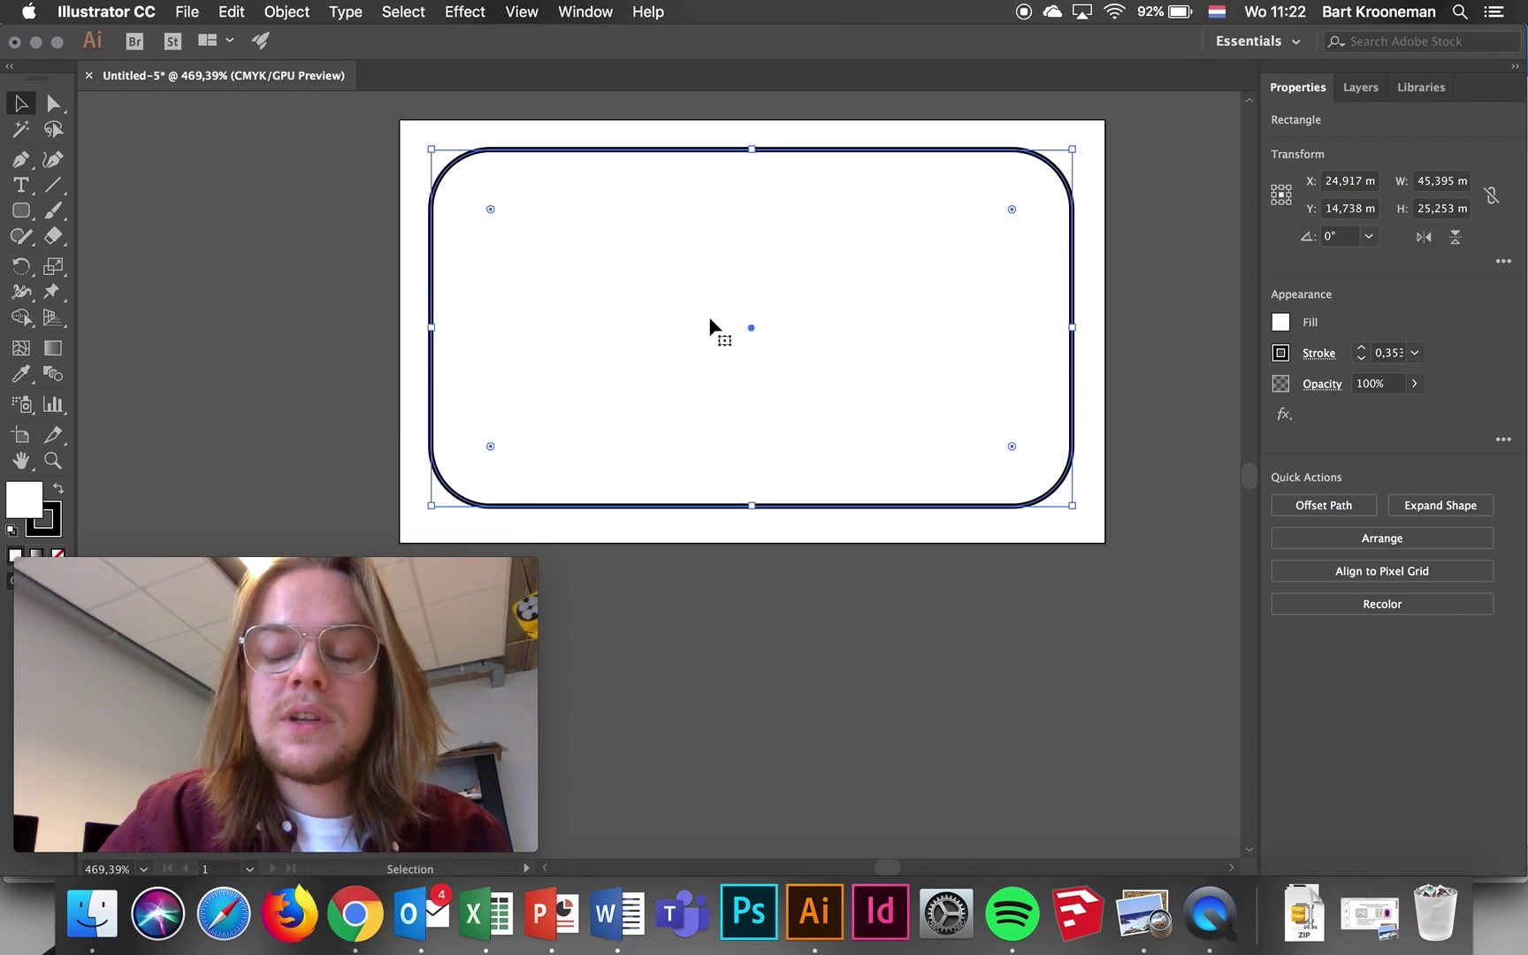
Remove the rounded rectangle's fill and set its stroke colour to CMYK Magenta
{"action": "left_click", "coordinate": [1280, 324]}
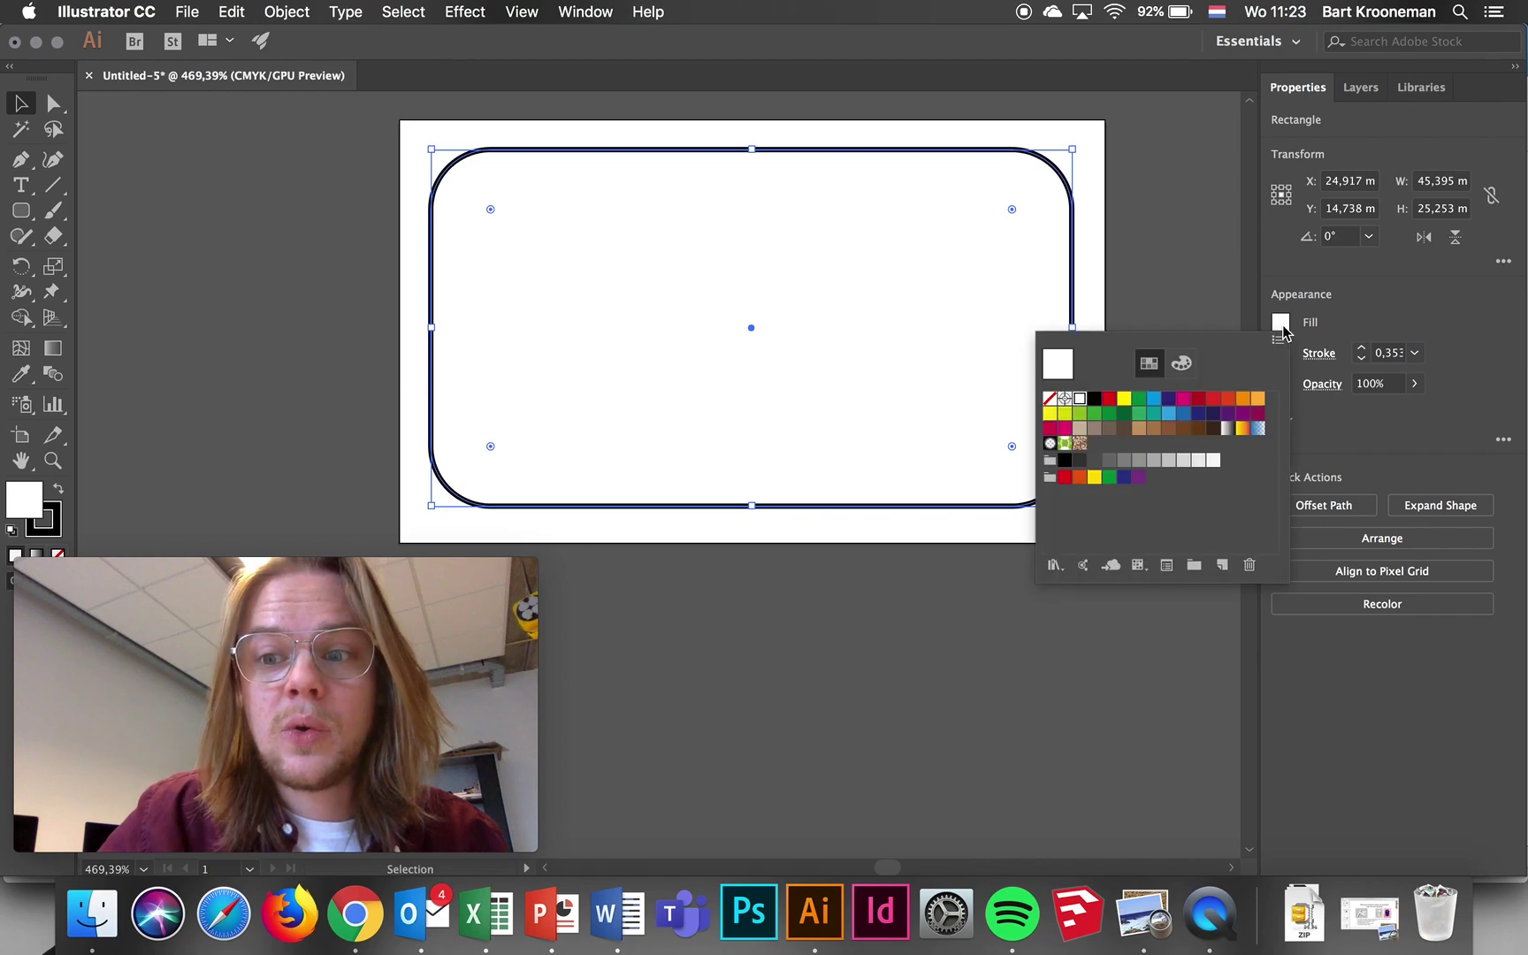
{"action": "left_click", "coordinate": [1051, 401]}
{"action": "left_click", "coordinate": [1457, 302]}
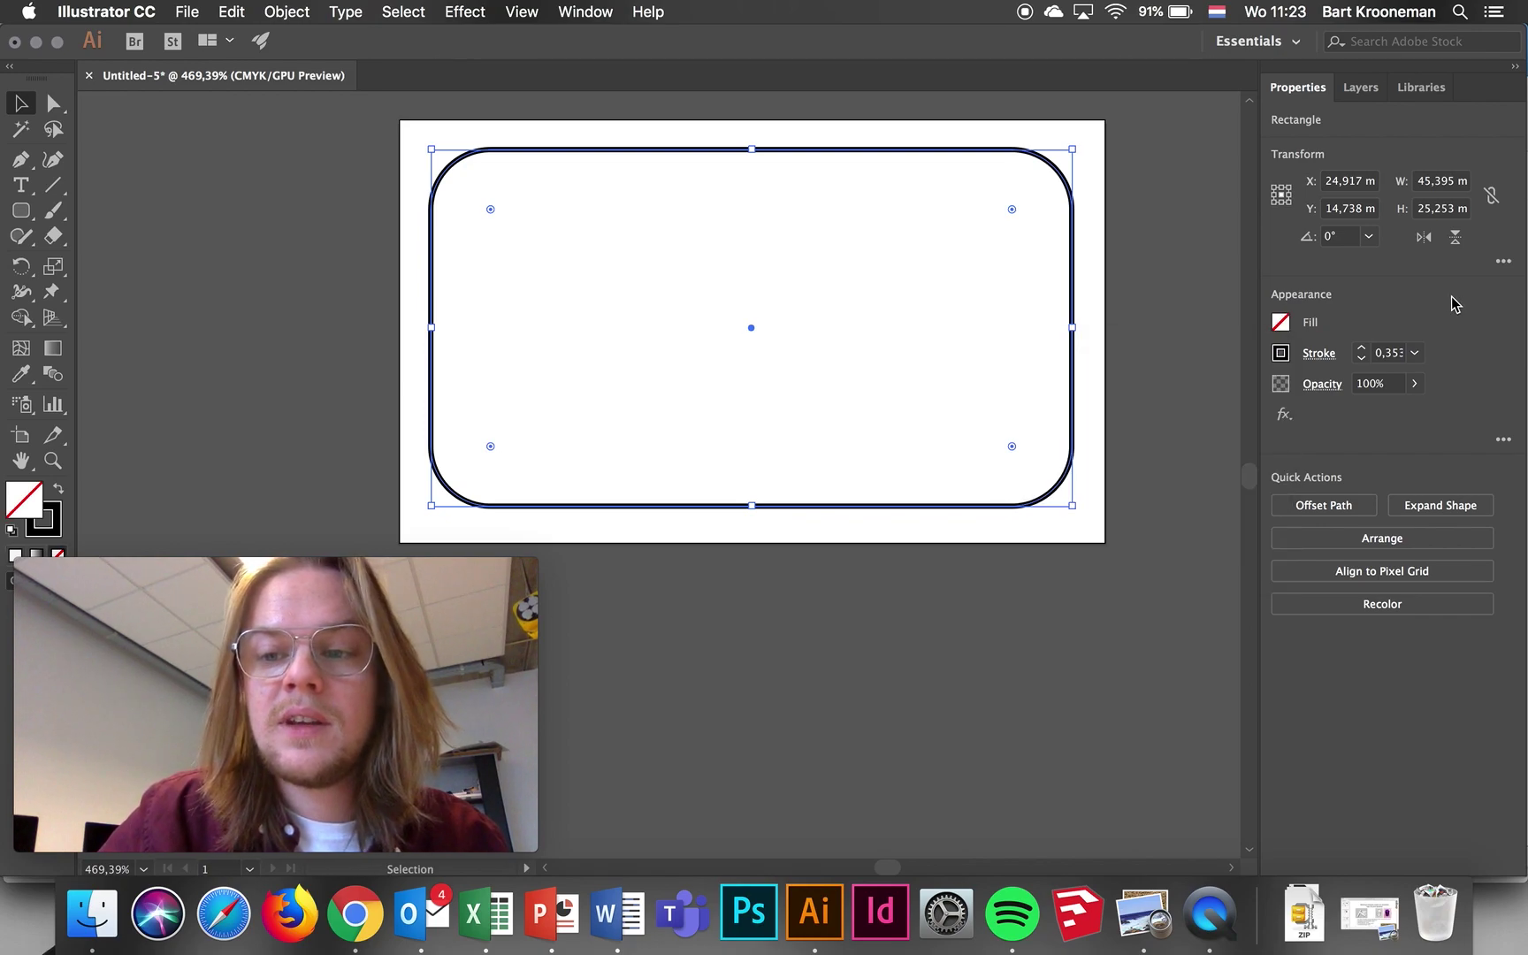
{"action": "left_click", "coordinate": [1315, 356]}
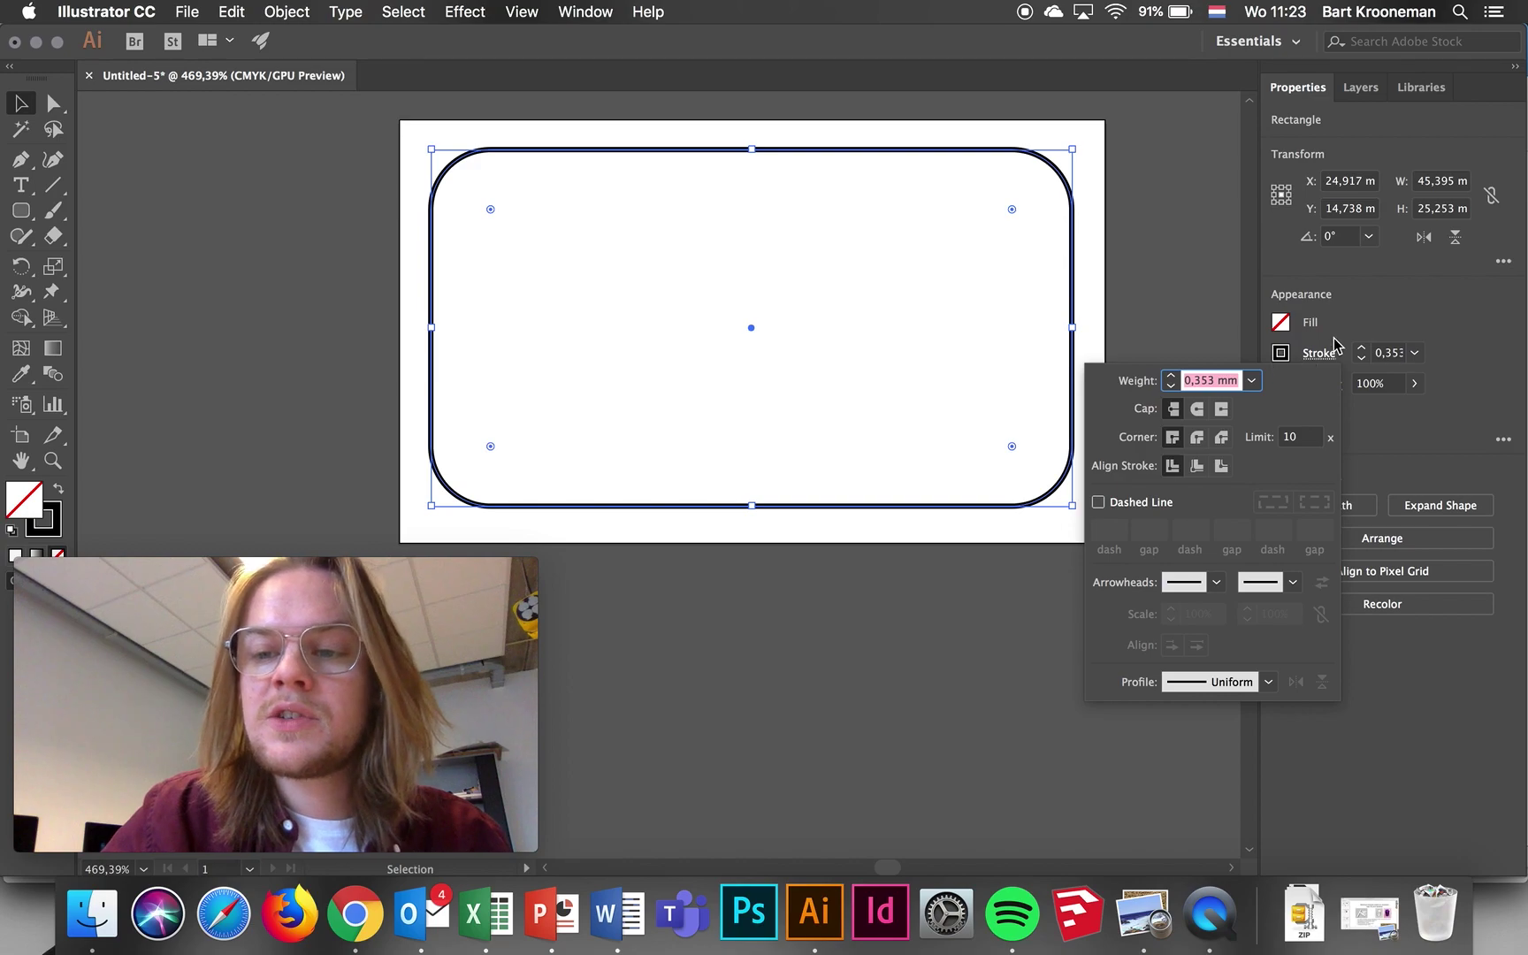
{"action": "left_click", "coordinate": [1315, 353]}
{"action": "left_click", "coordinate": [1283, 353]}
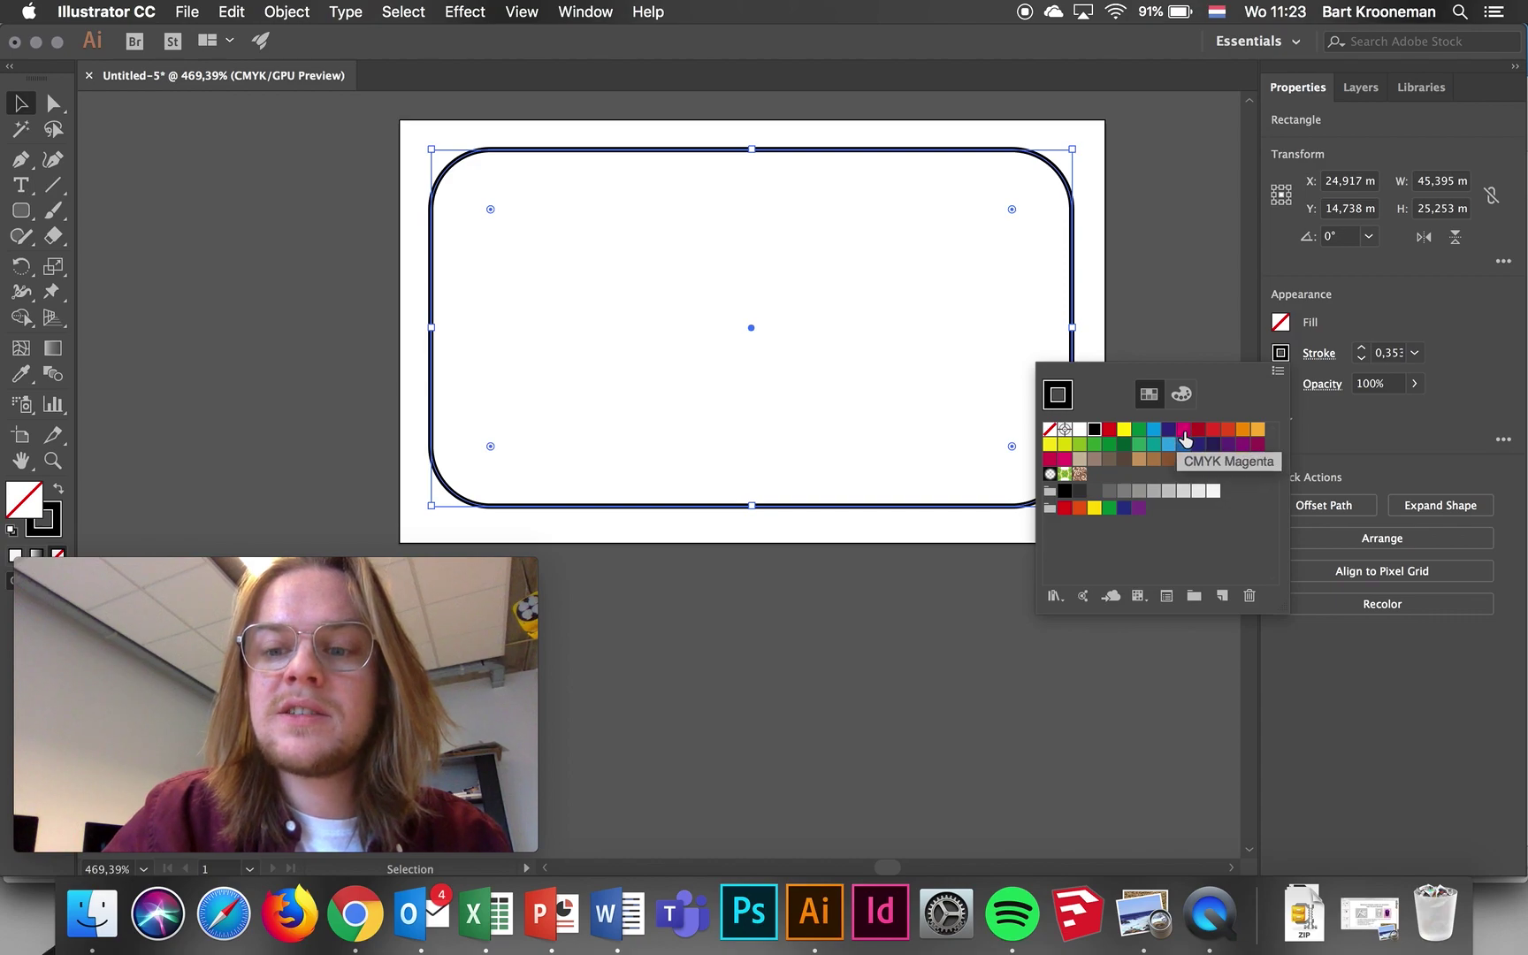
{"action": "left_click", "coordinate": [1184, 431]}
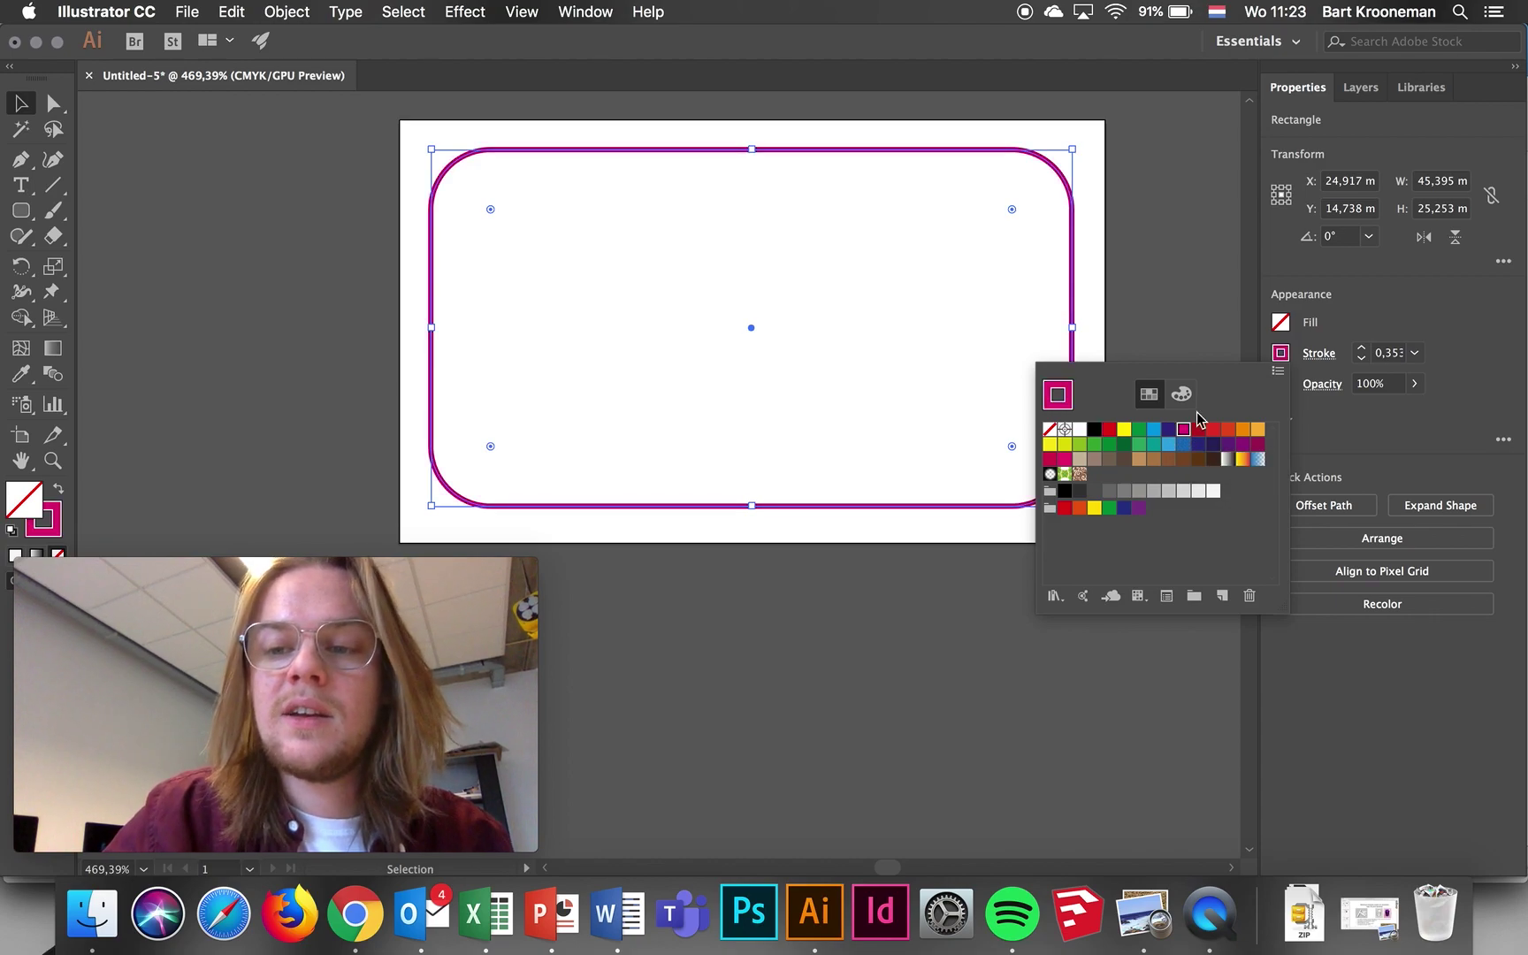
{"action": "left_click", "coordinate": [250, 192]}
{"action": "scroll", "coordinate": [422, 211], "scroll_direction": "up", "scroll_amount": 1}
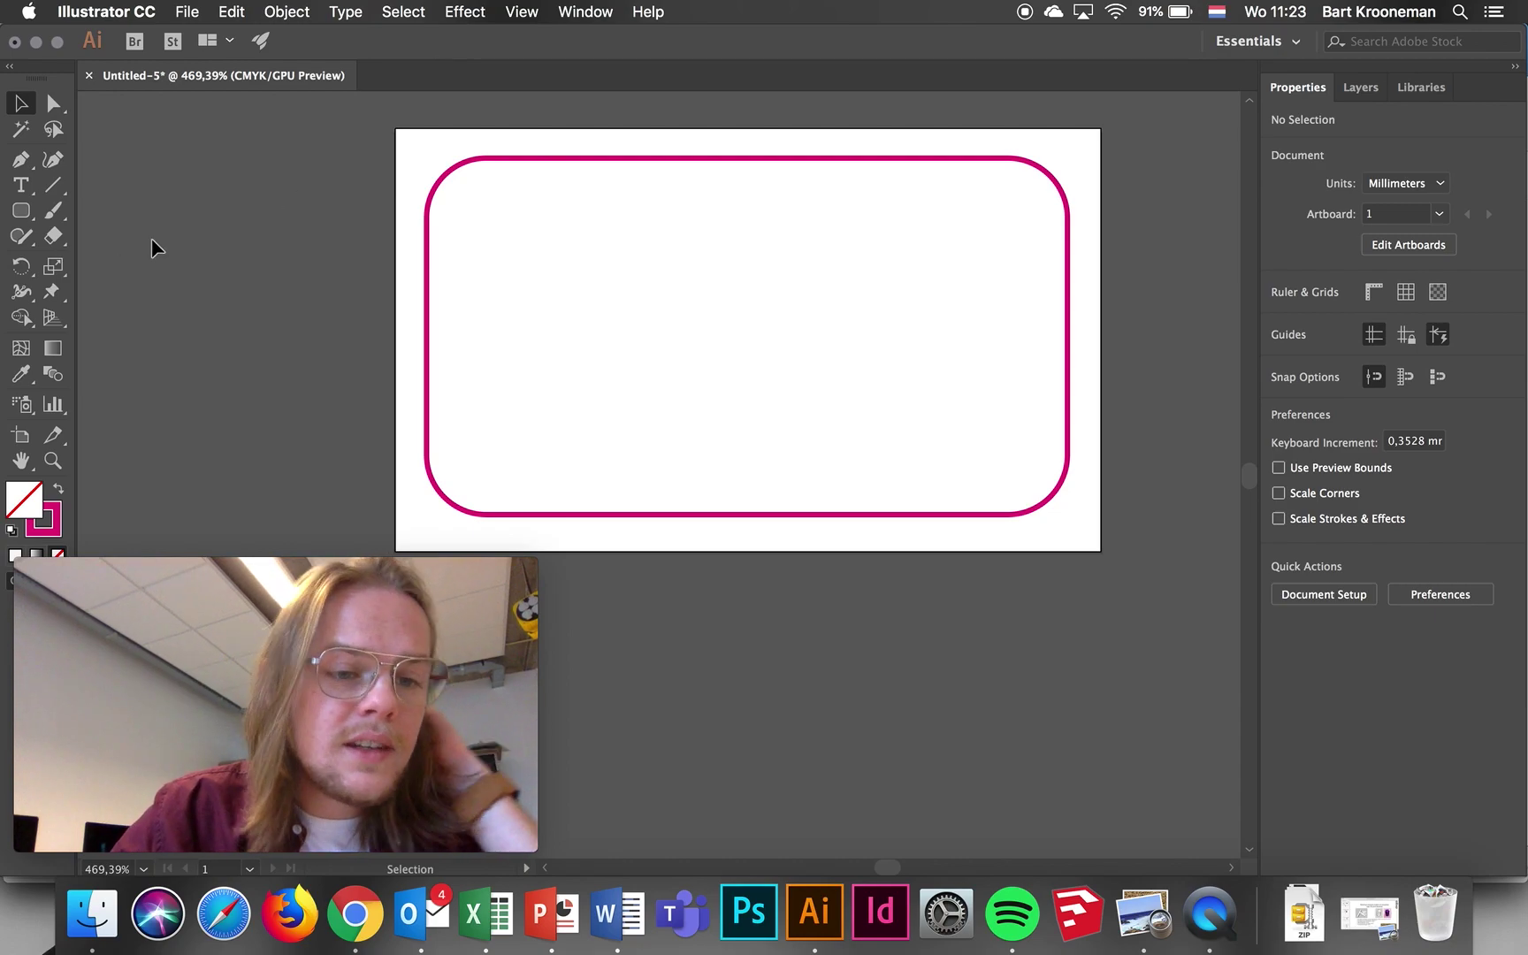
Add a text area about 36 by 21 mm inside the rounded rectangle and enter the person's first name in capitals
{"action": "left_click", "coordinate": [21, 184]}
{"action": "left_click_drag", "start_coordinate": [461, 190], "coordinate": [978, 486]}
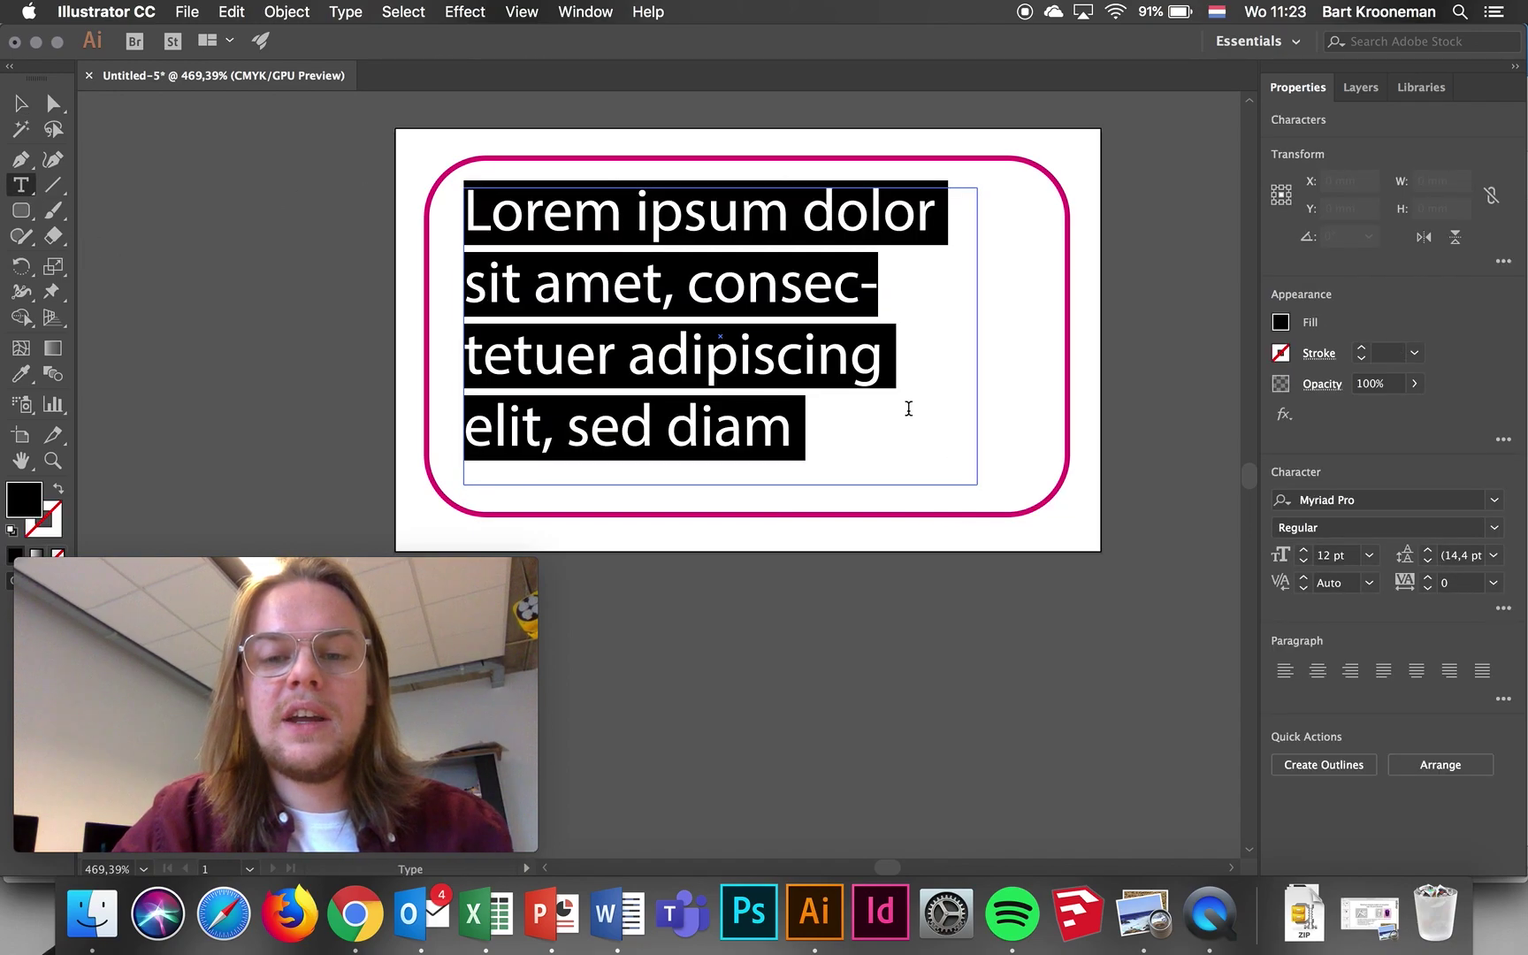
{"action": "type", "text": "BART"}
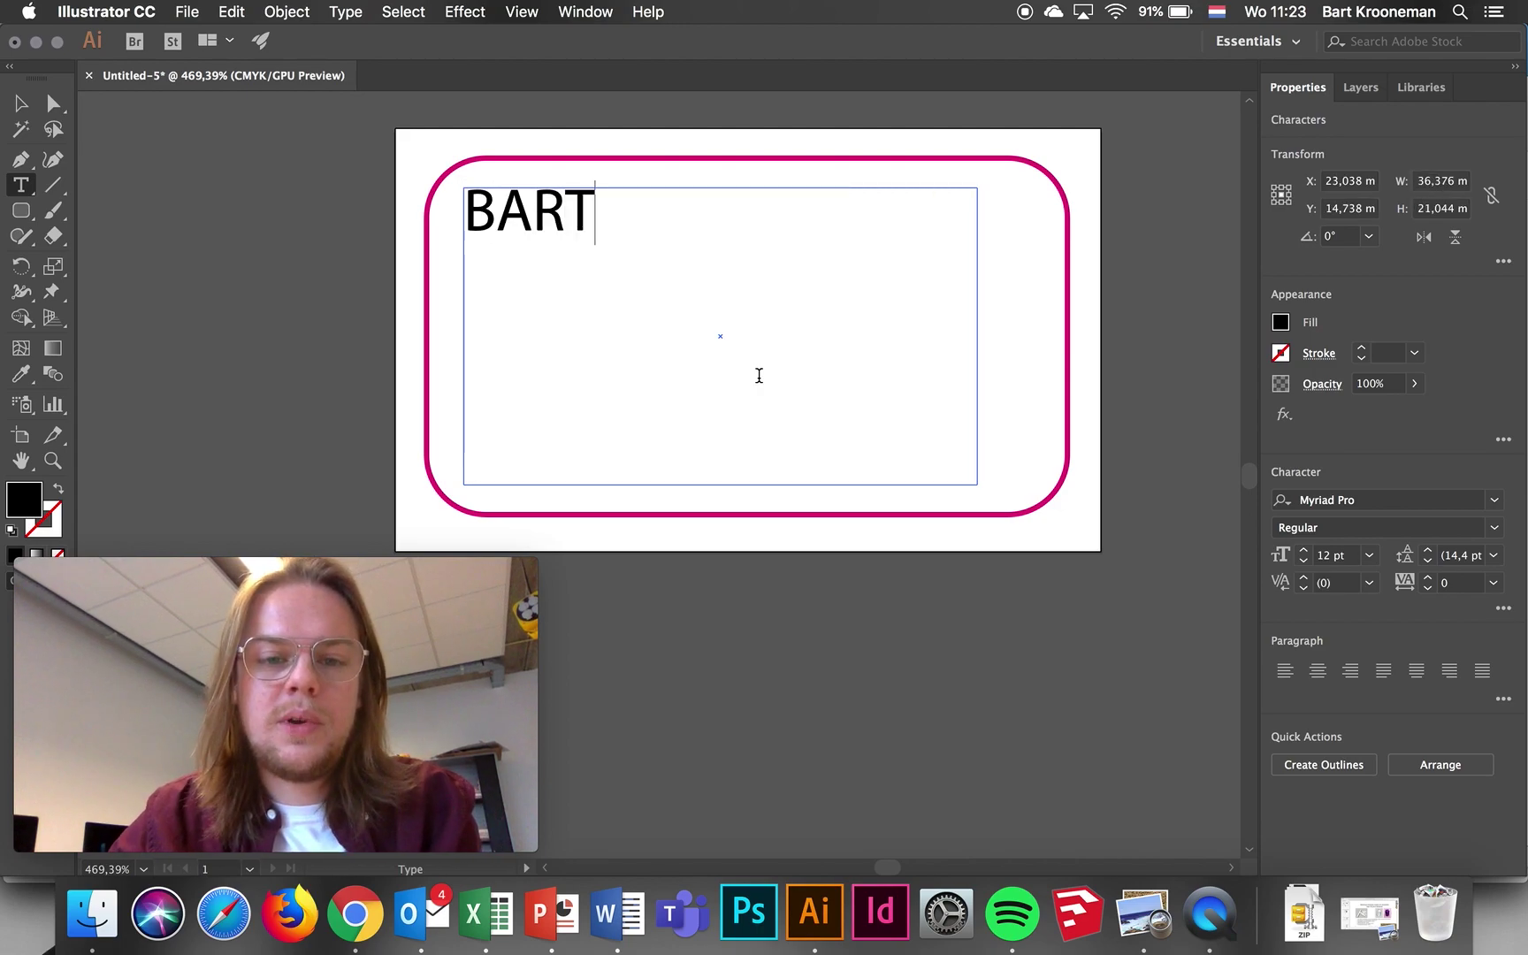
Enlarge the name text to 41 pt and move it down about 4.7 mm to the rounded rectangle's vertical middle
{"action": "double_click", "coordinate": [533, 211]}
{"action": "left_click", "coordinate": [1305, 551]}
{"action": "left_click", "coordinate": [1304, 551]}
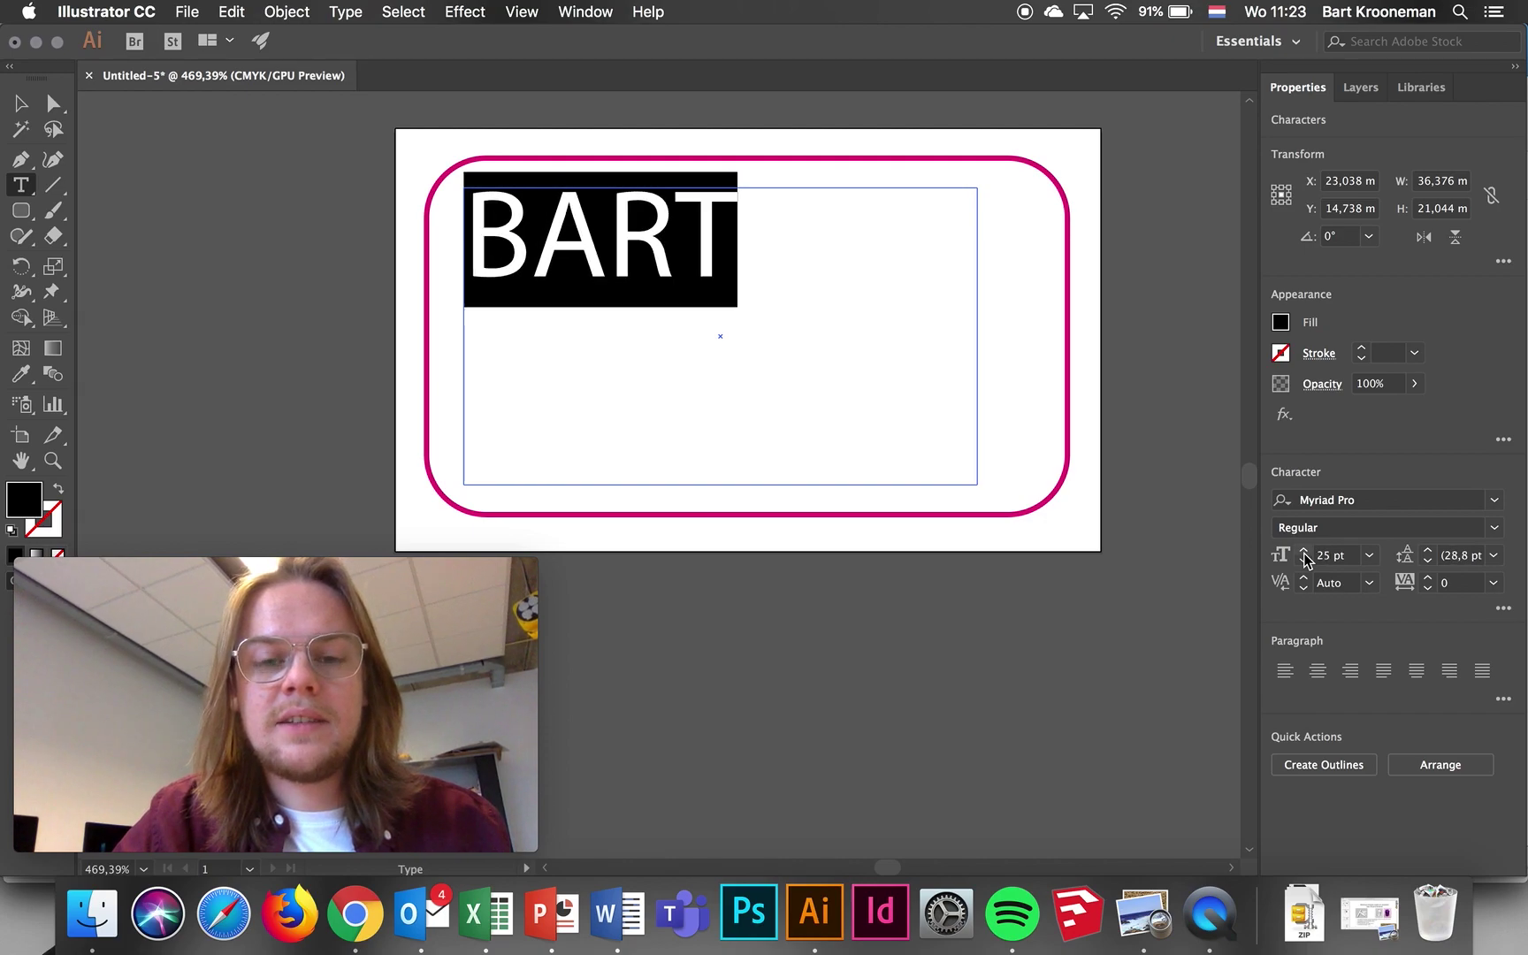
{"action": "left_click", "coordinate": [1304, 551]}
{"action": "left_click", "coordinate": [1304, 551]}
{"action": "left_click", "coordinate": [1305, 551]}
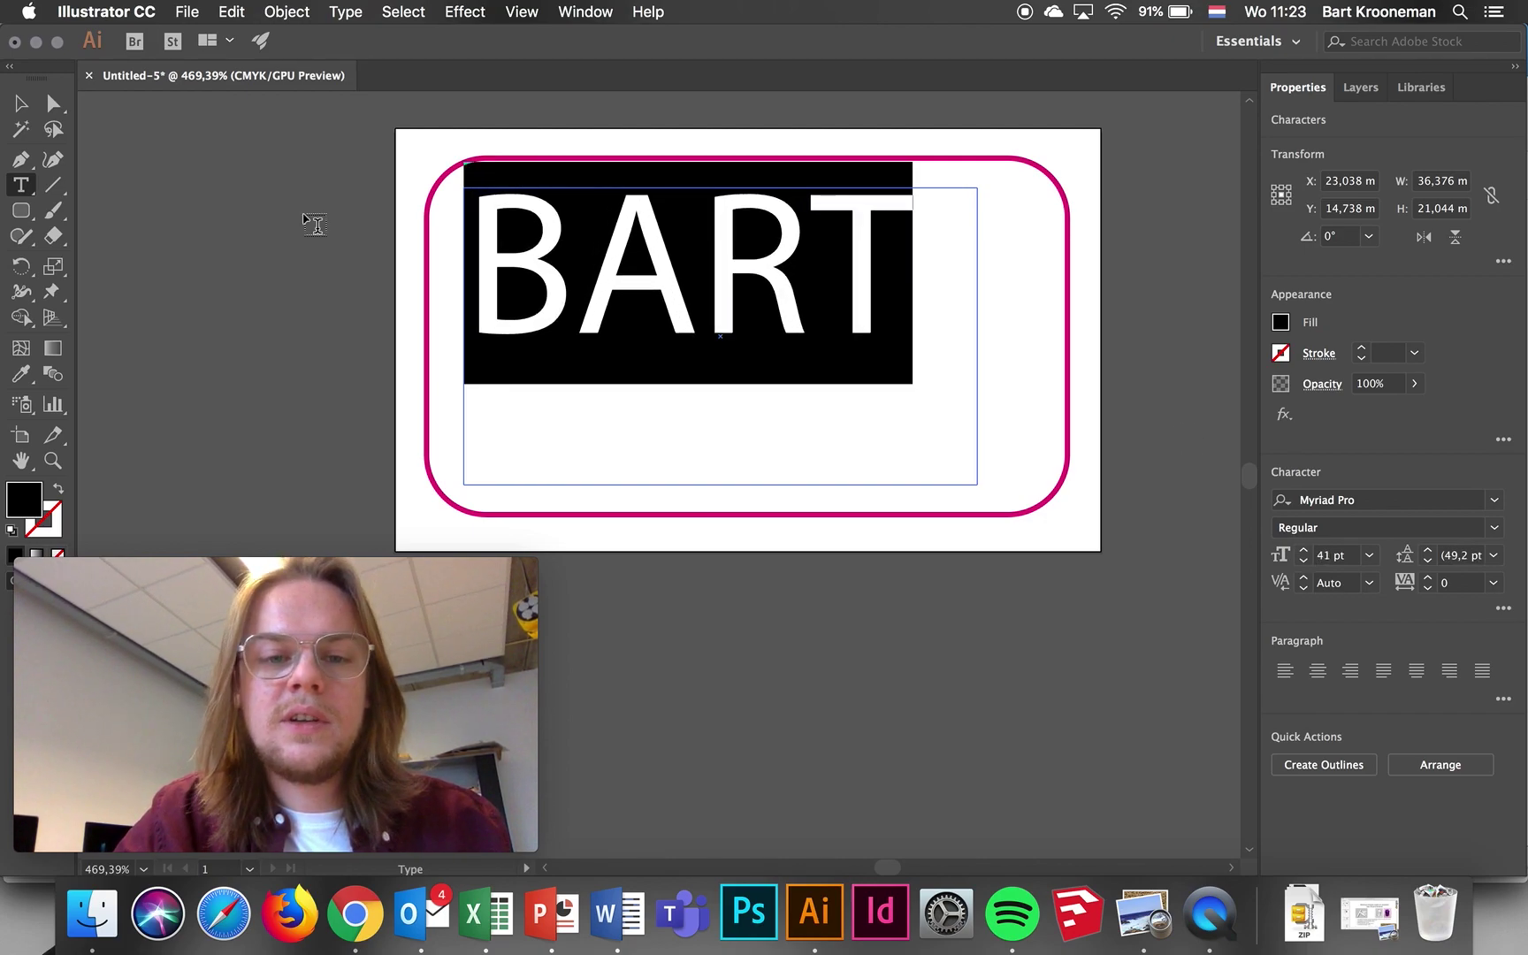
{"action": "left_click", "coordinate": [21, 103]}
{"action": "left_click_drag", "start_coordinate": [670, 253], "coordinate": [669, 320]}
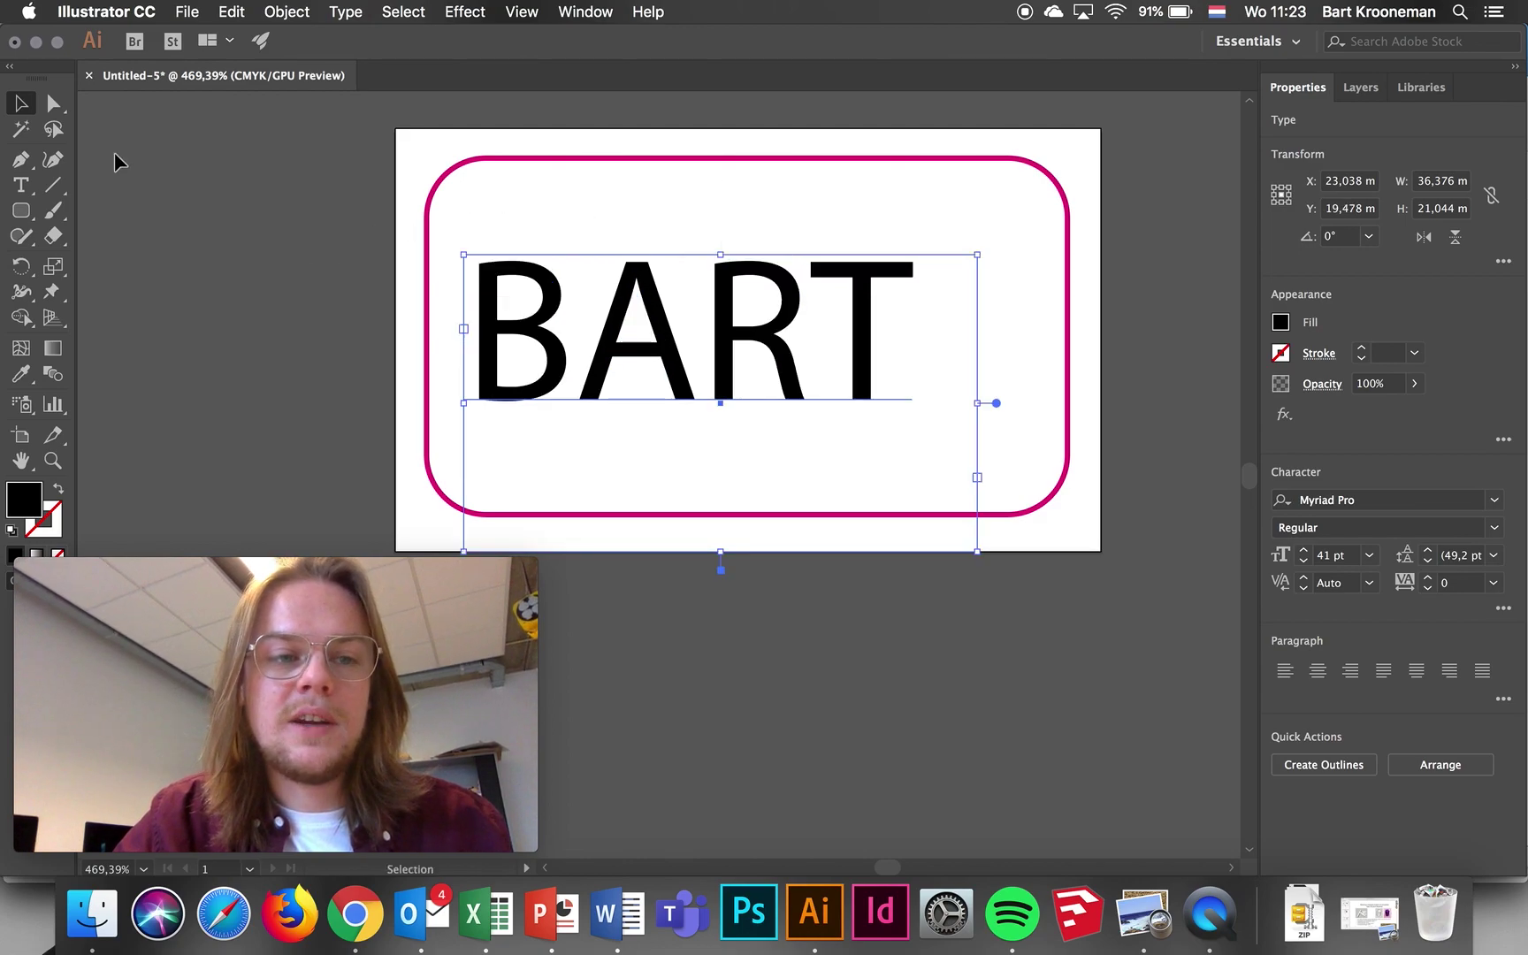
{"action": "left_click", "coordinate": [211, 229]}
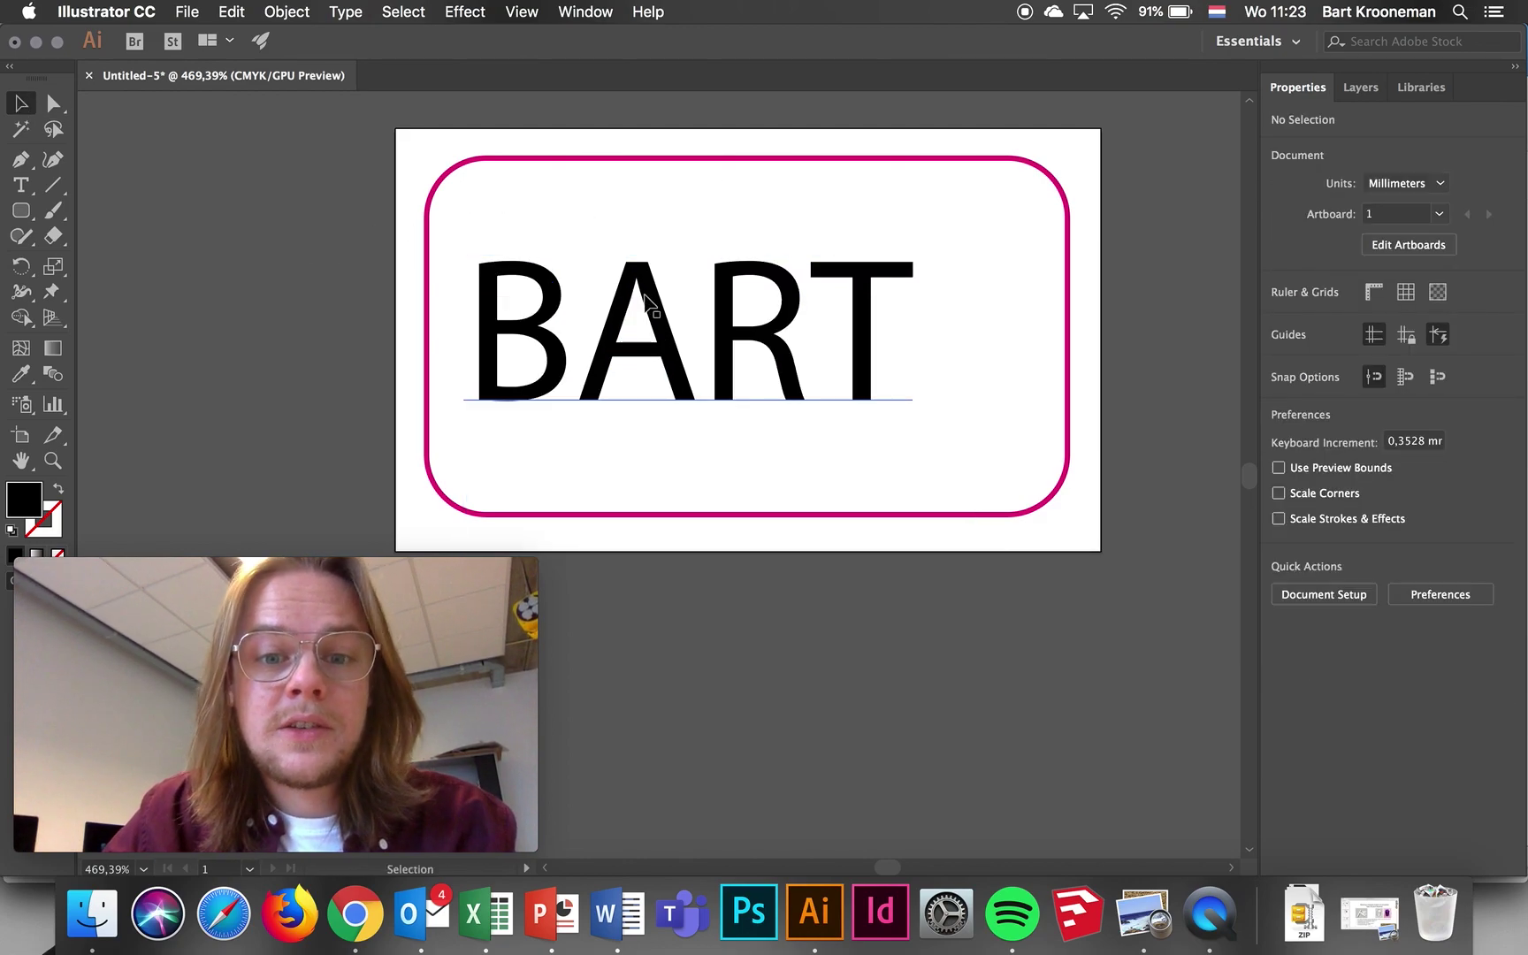
Convert the name text to outlines
{"action": "left_click", "coordinate": [665, 311]}
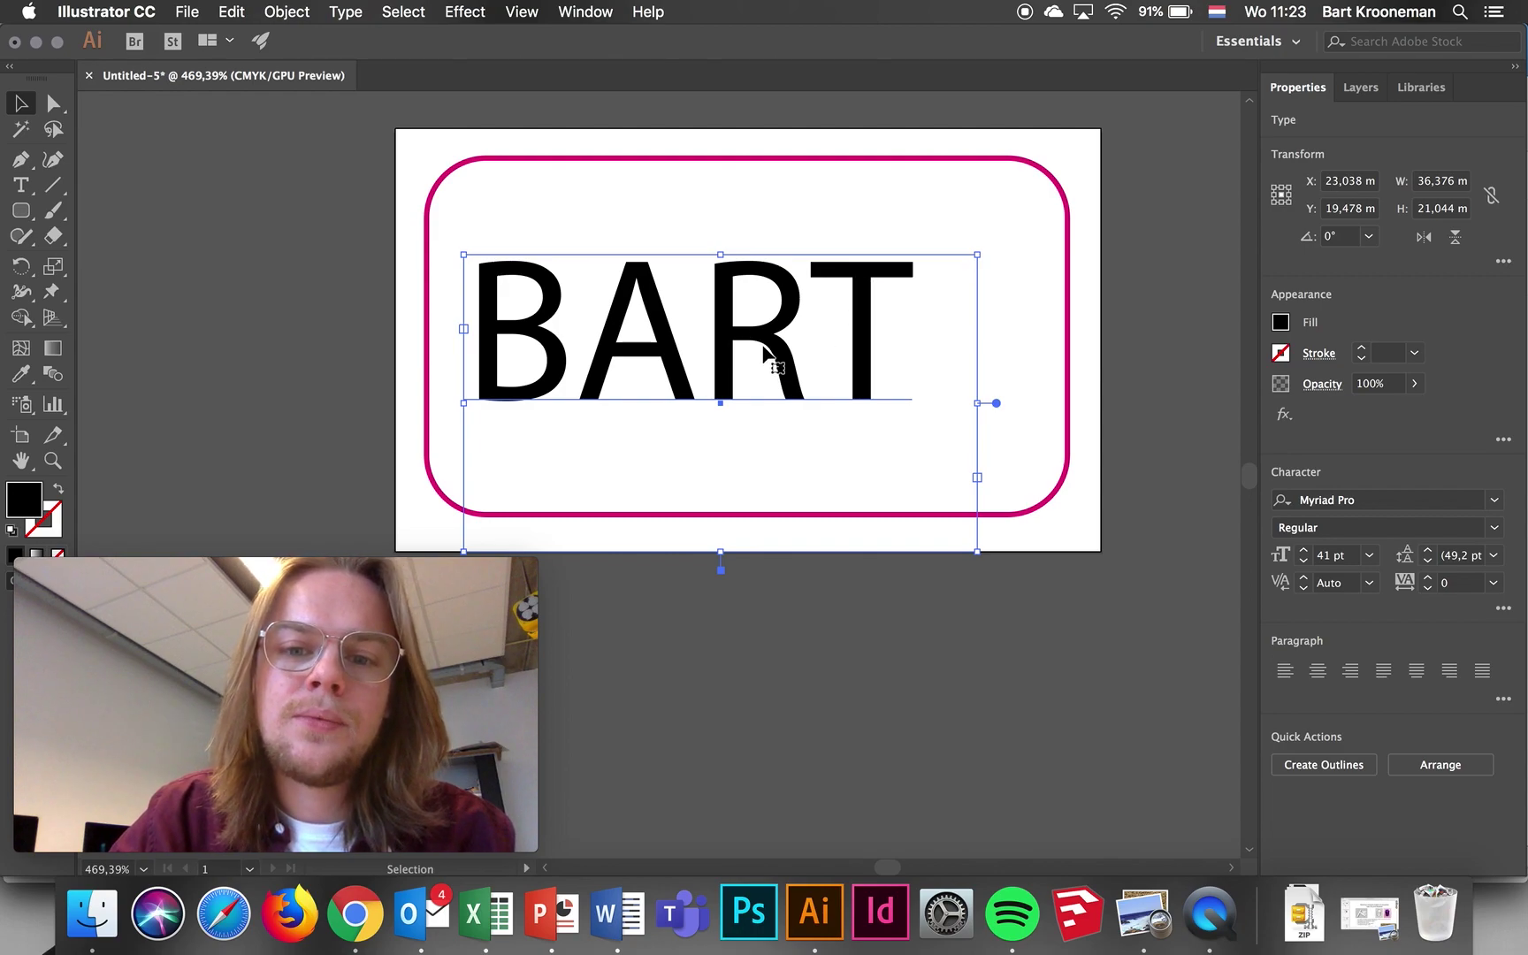
{"action": "right_click", "coordinate": [665, 350]}
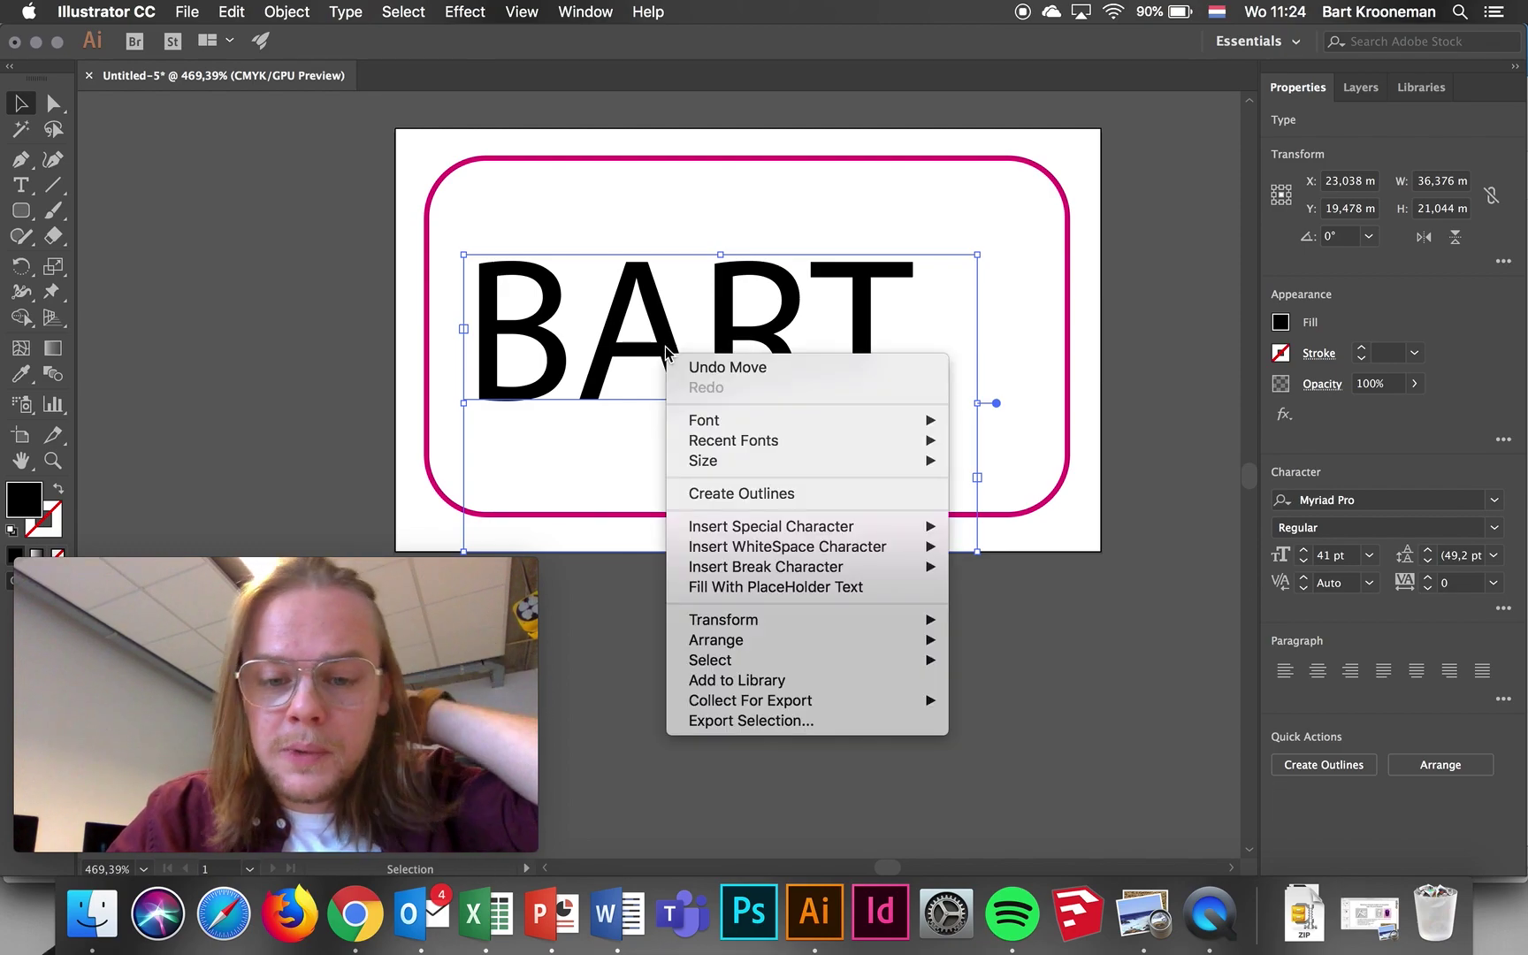
{"action": "left_click", "coordinate": [743, 493]}
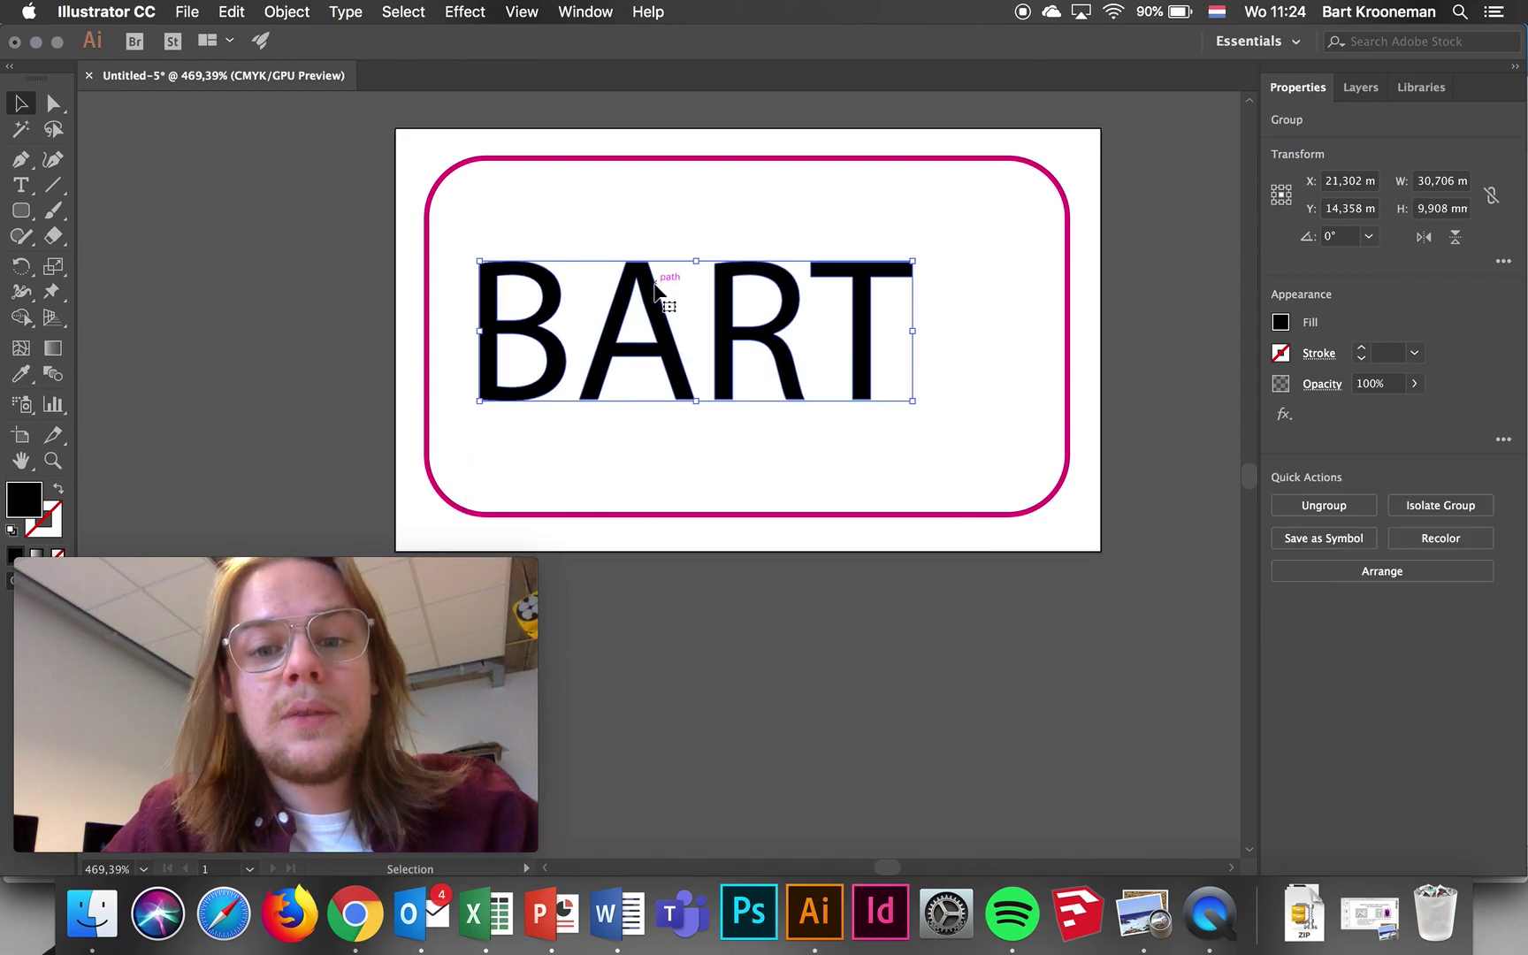
Remove the fill of the outlined name lettering and set its stroke colour to cyan
{"action": "left_click", "coordinate": [1279, 324]}
{"action": "left_click", "coordinate": [1049, 400]}
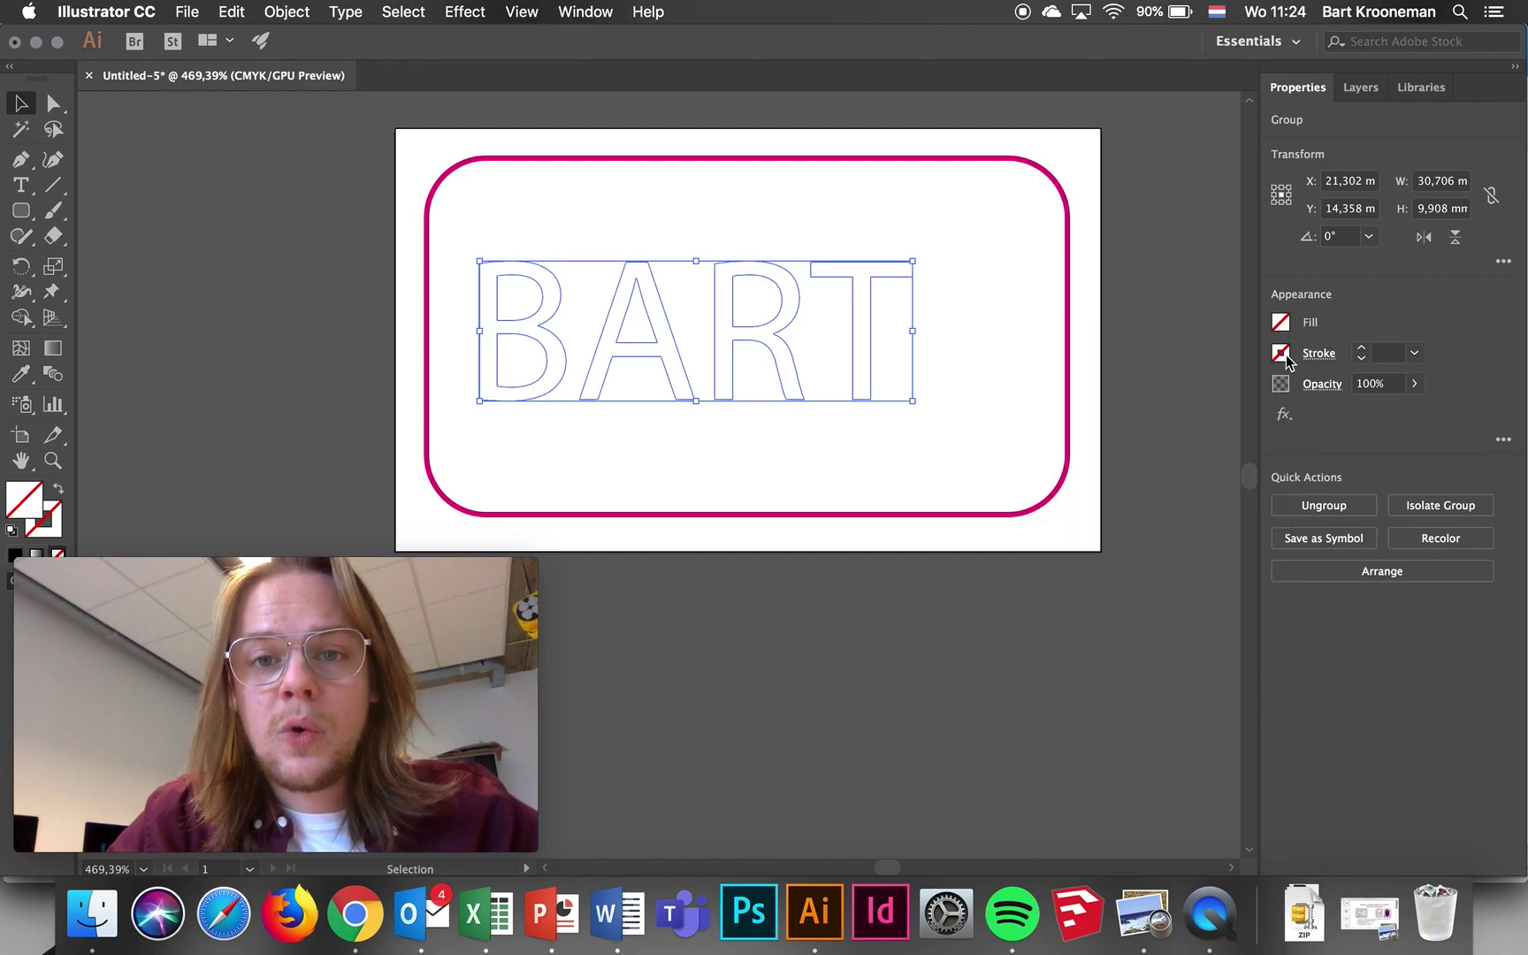
{"action": "left_click", "coordinate": [1281, 354]}
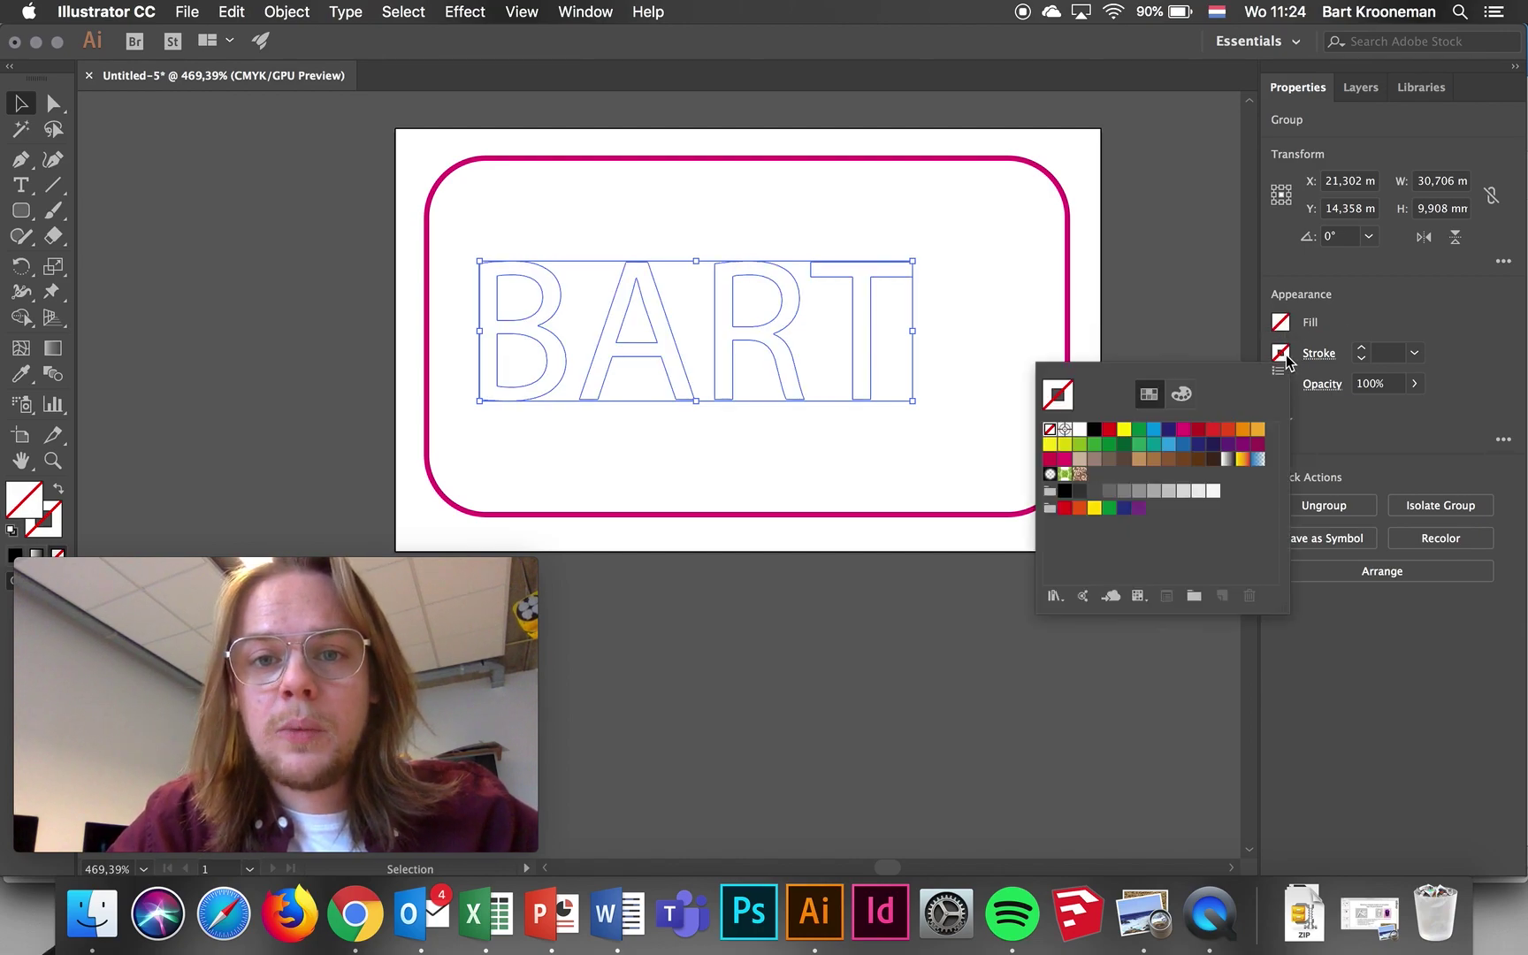
{"action": "left_click", "coordinate": [1153, 430]}
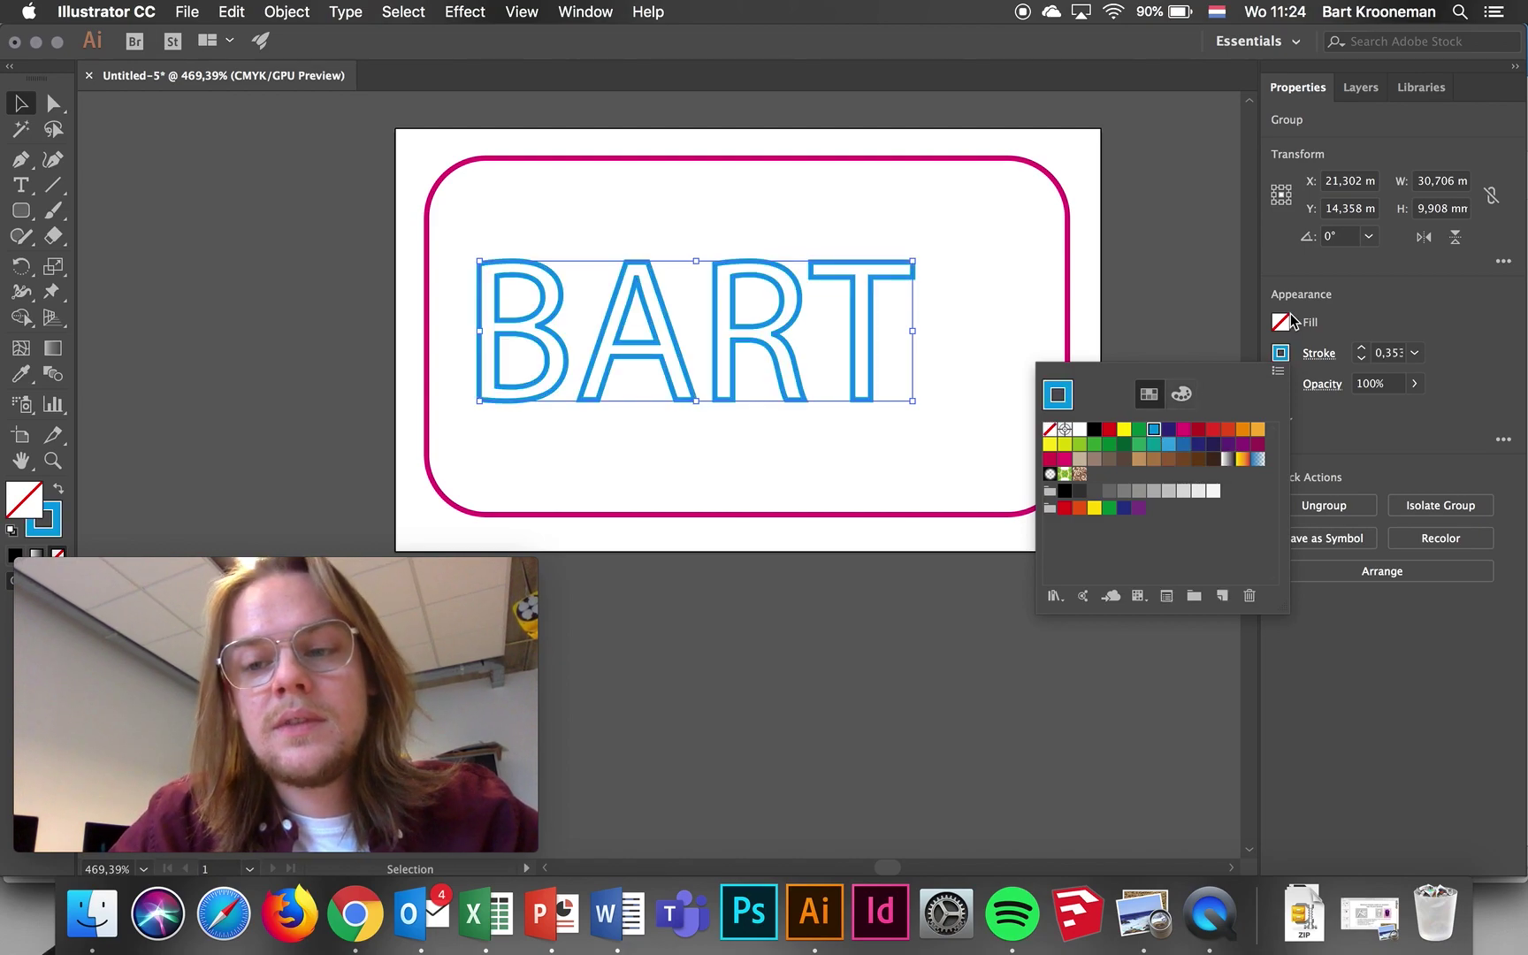
{"action": "left_click", "coordinate": [1367, 294]}
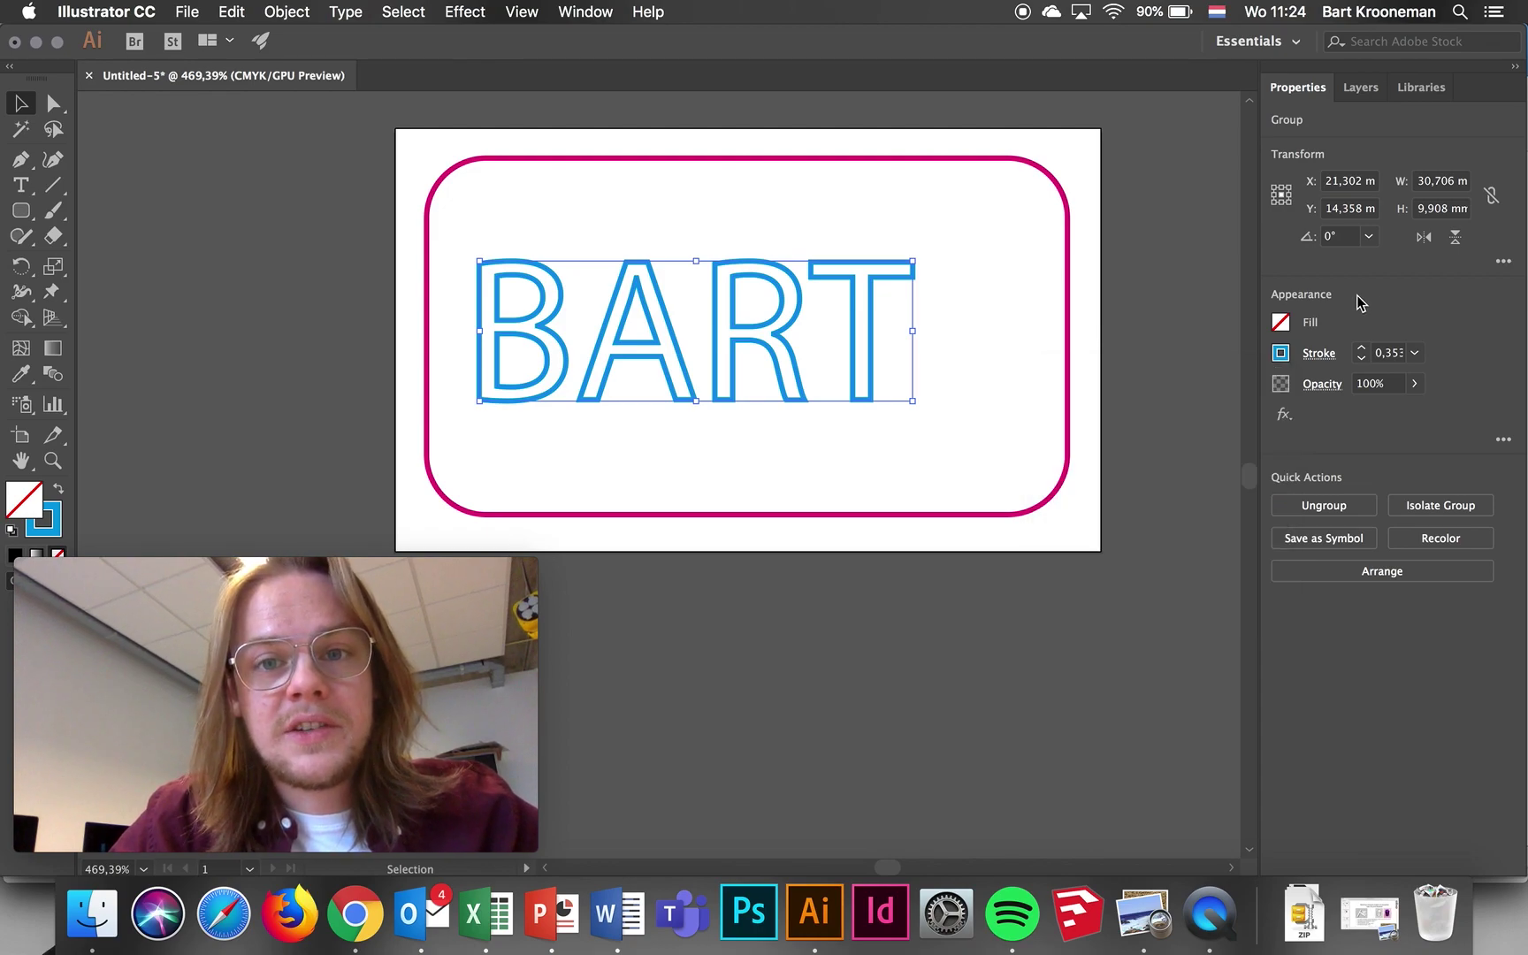
{"action": "left_click", "coordinate": [267, 303]}
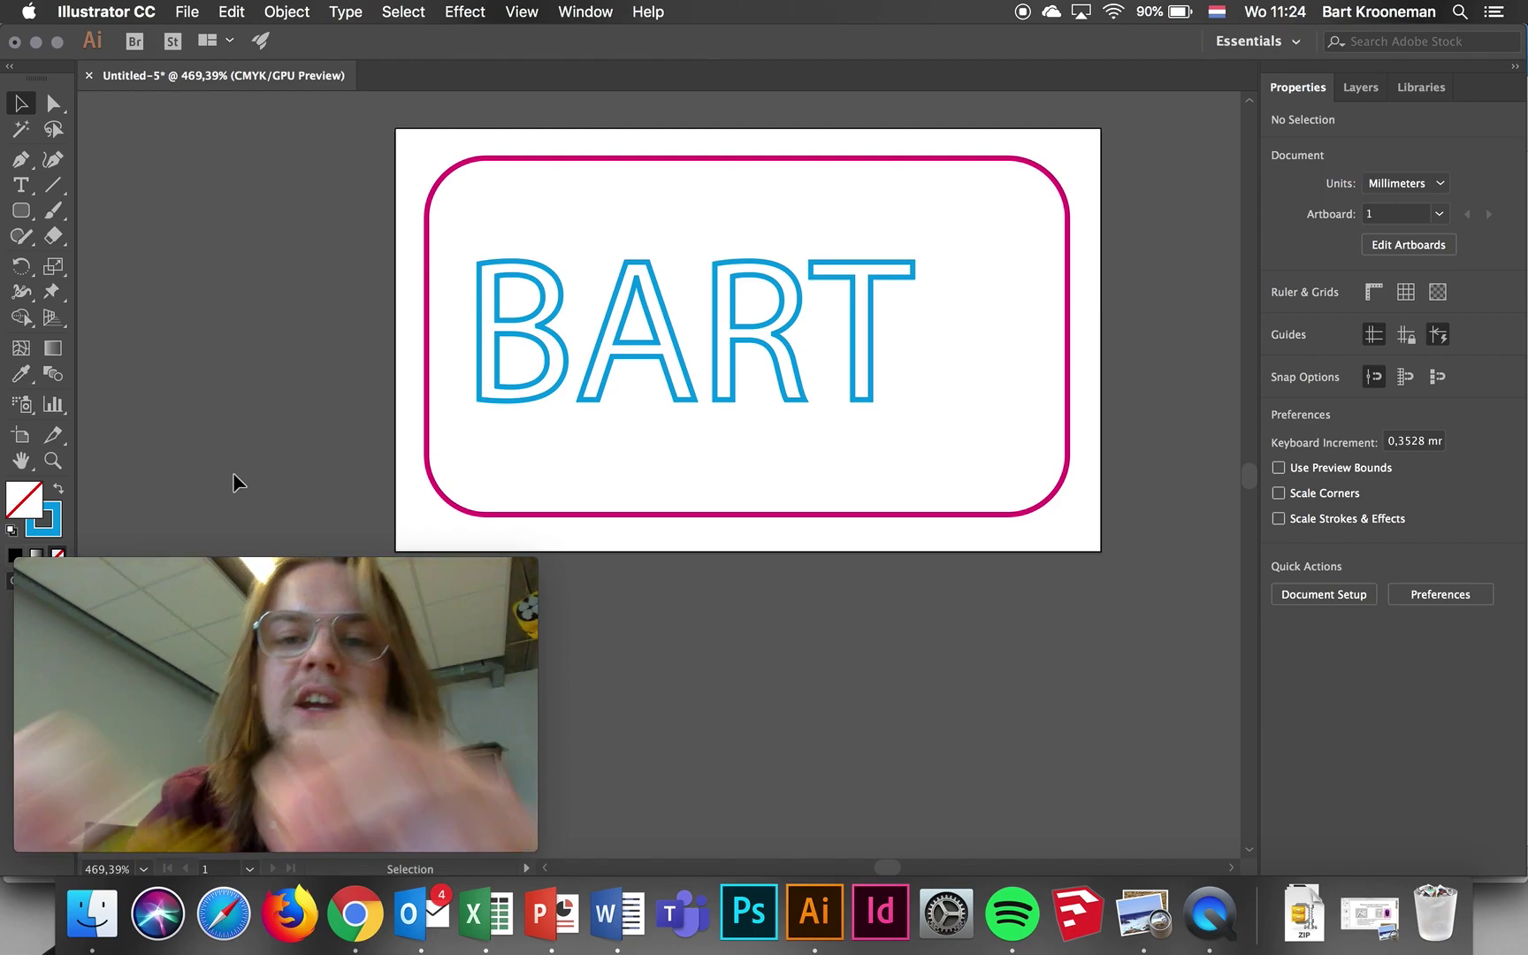
Draw a circle about 5.8 mm in diameter between the name lettering and the outline's right edge, and move it up about 0.8 mm
{"action": "left_click_drag", "start_coordinate": [21, 210], "coordinate": [106, 263]}
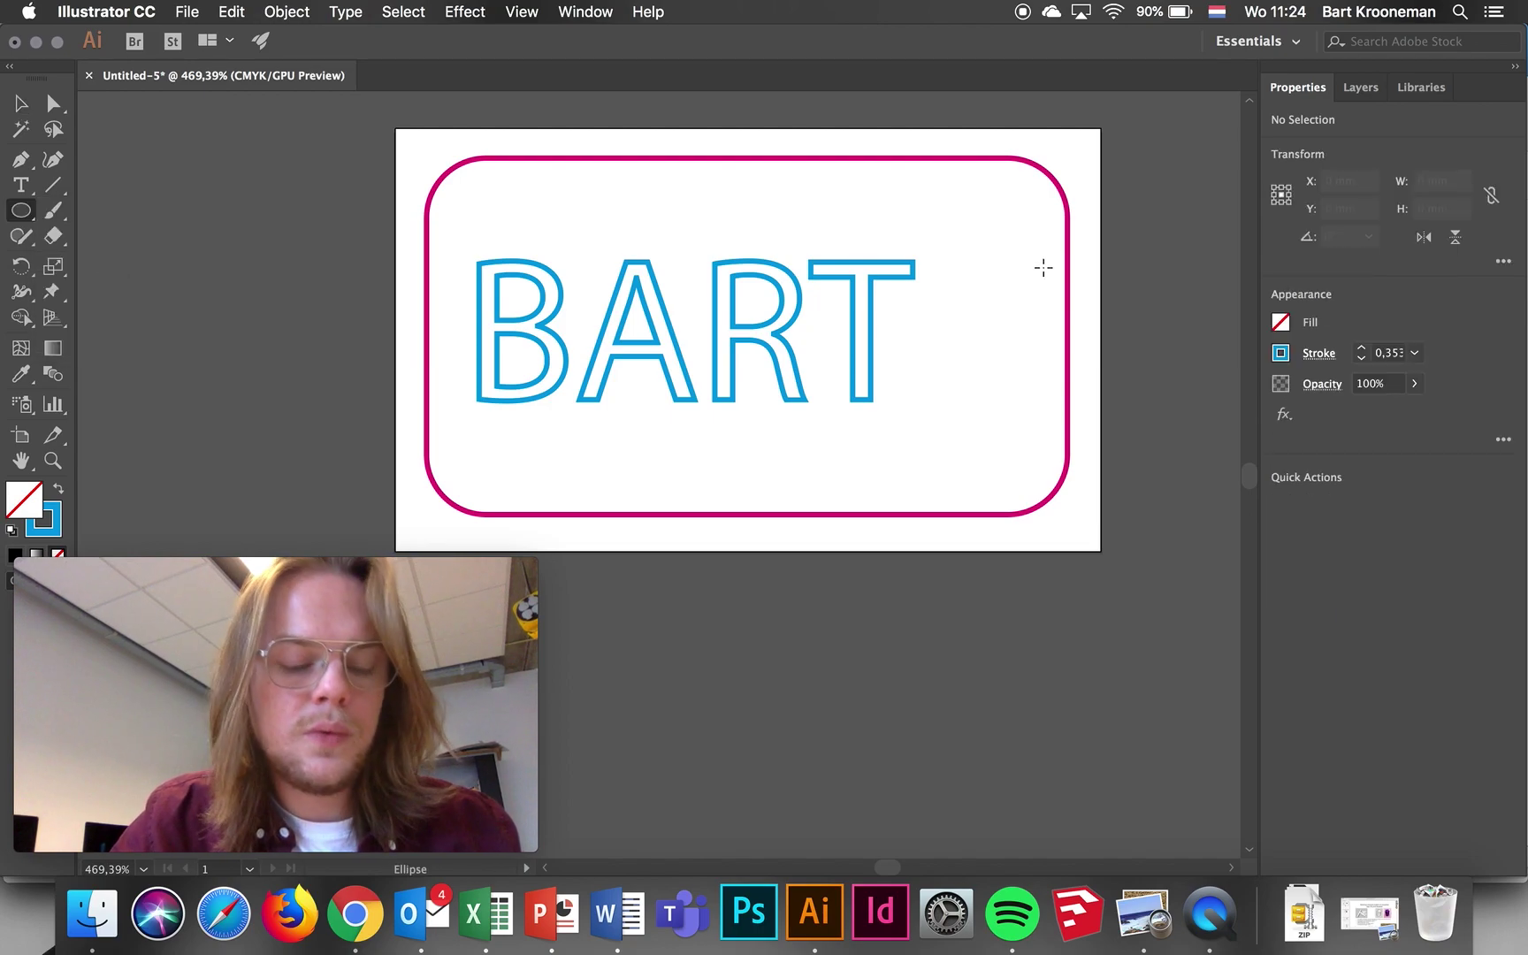
{"action": "left_click_drag", "start_coordinate": [953, 301], "coordinate": [1037, 382]}
{"action": "key", "text": "v"}
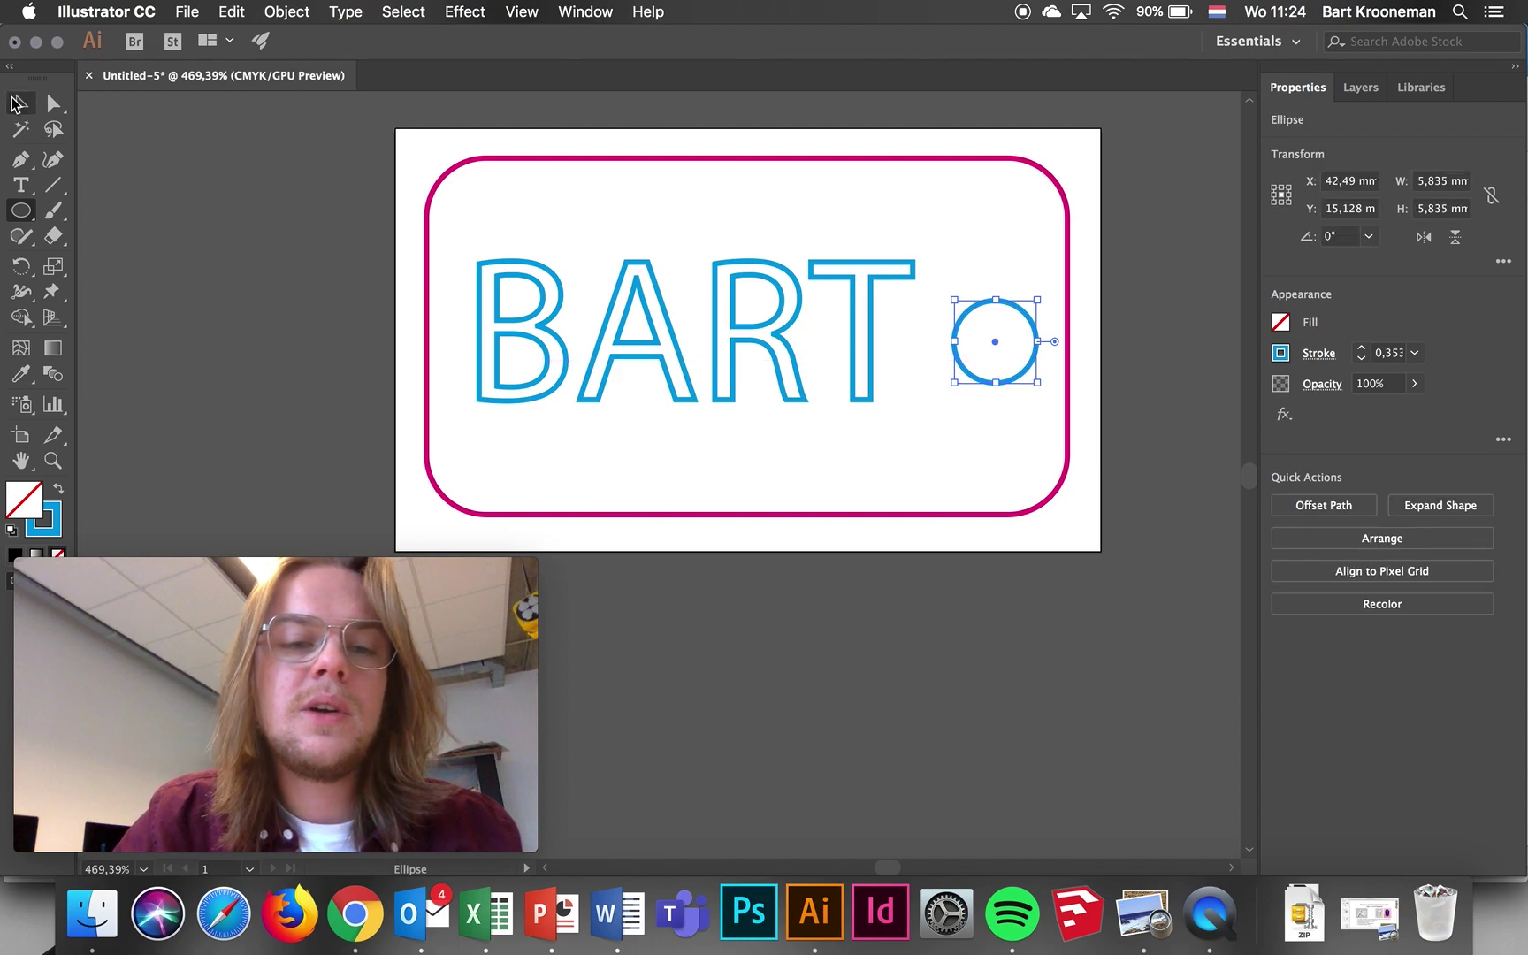
{"action": "left_click_drag", "start_coordinate": [995, 341], "coordinate": [995, 332]}
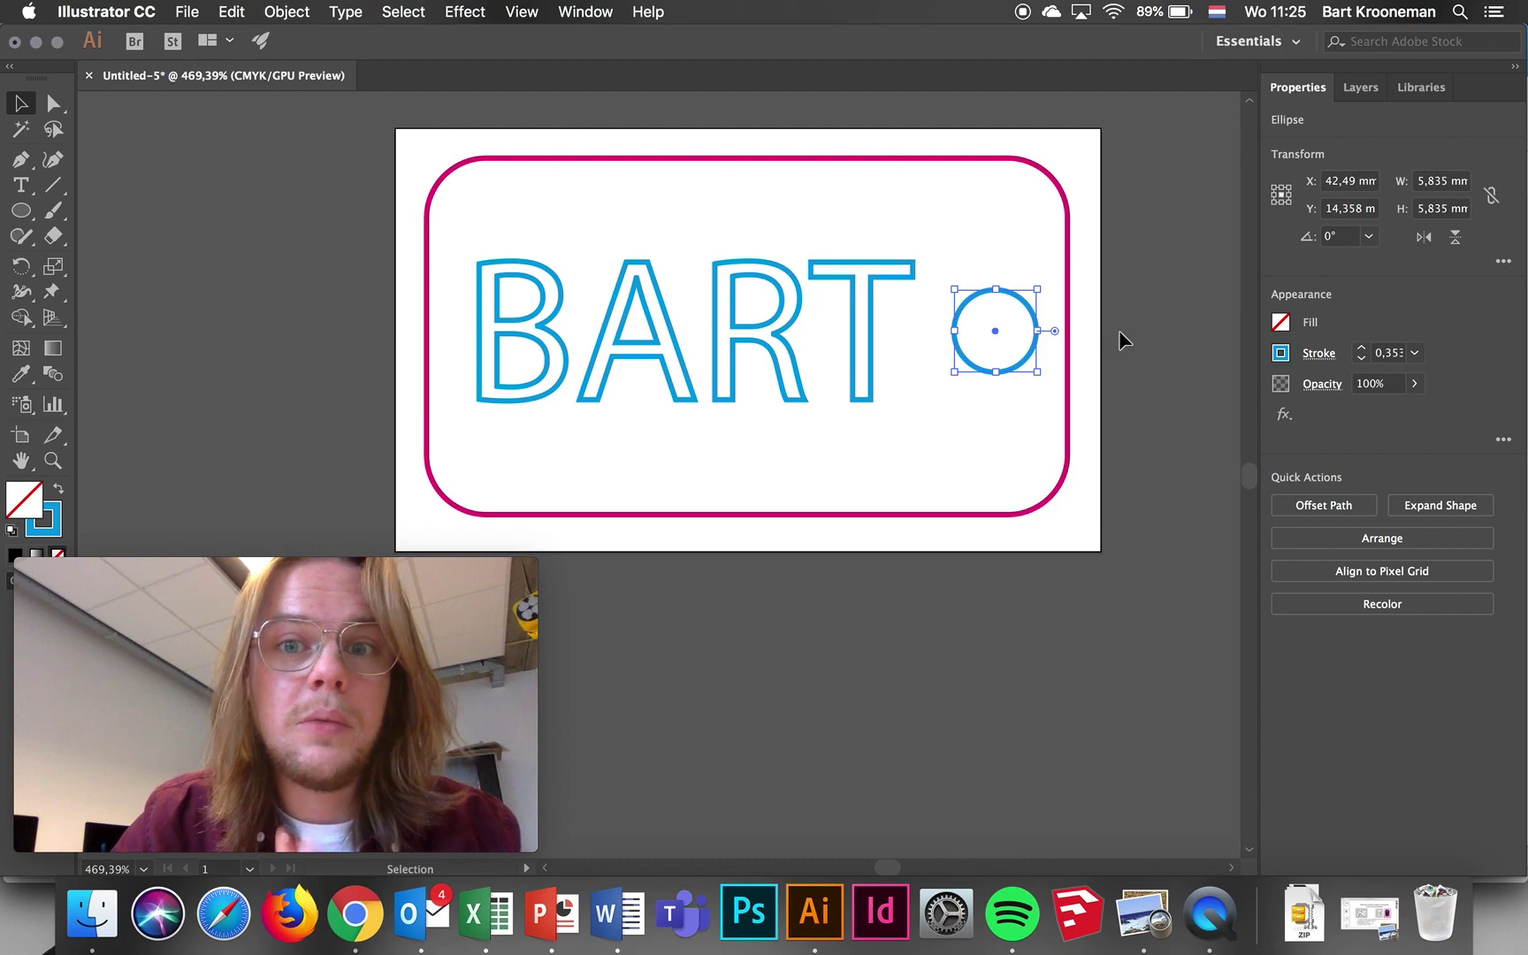
Set the circle's stroke colour to magenta, matching the rounded outline, and deselect it
{"action": "left_click", "coordinate": [1287, 359]}
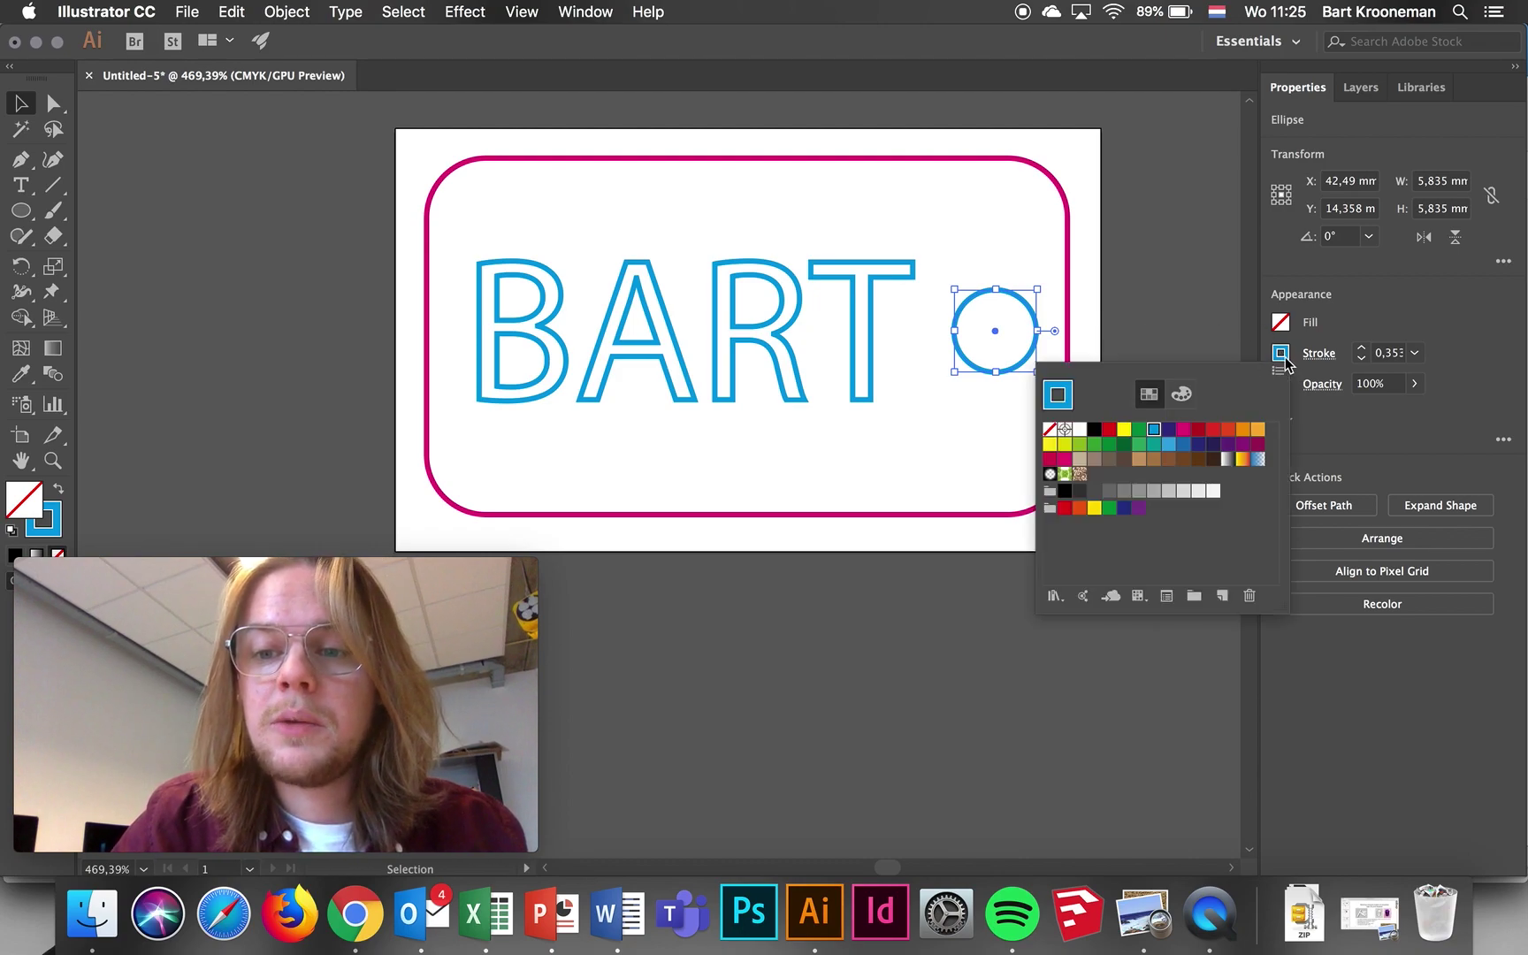
{"action": "left_click", "coordinate": [1183, 429]}
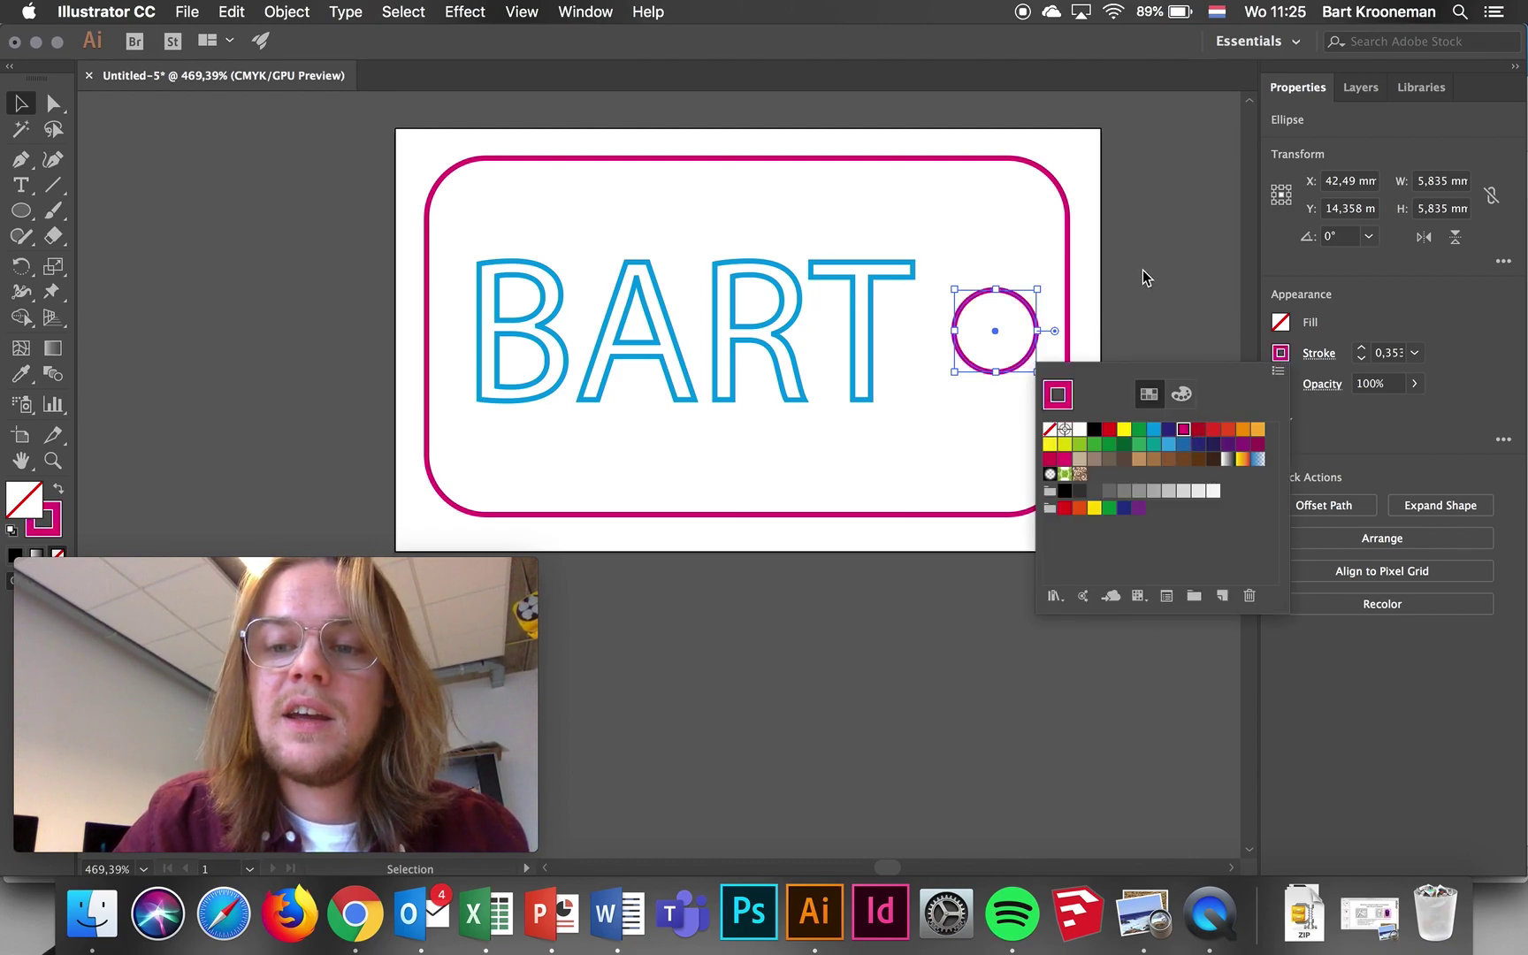
{"action": "key", "text": "Escape"}
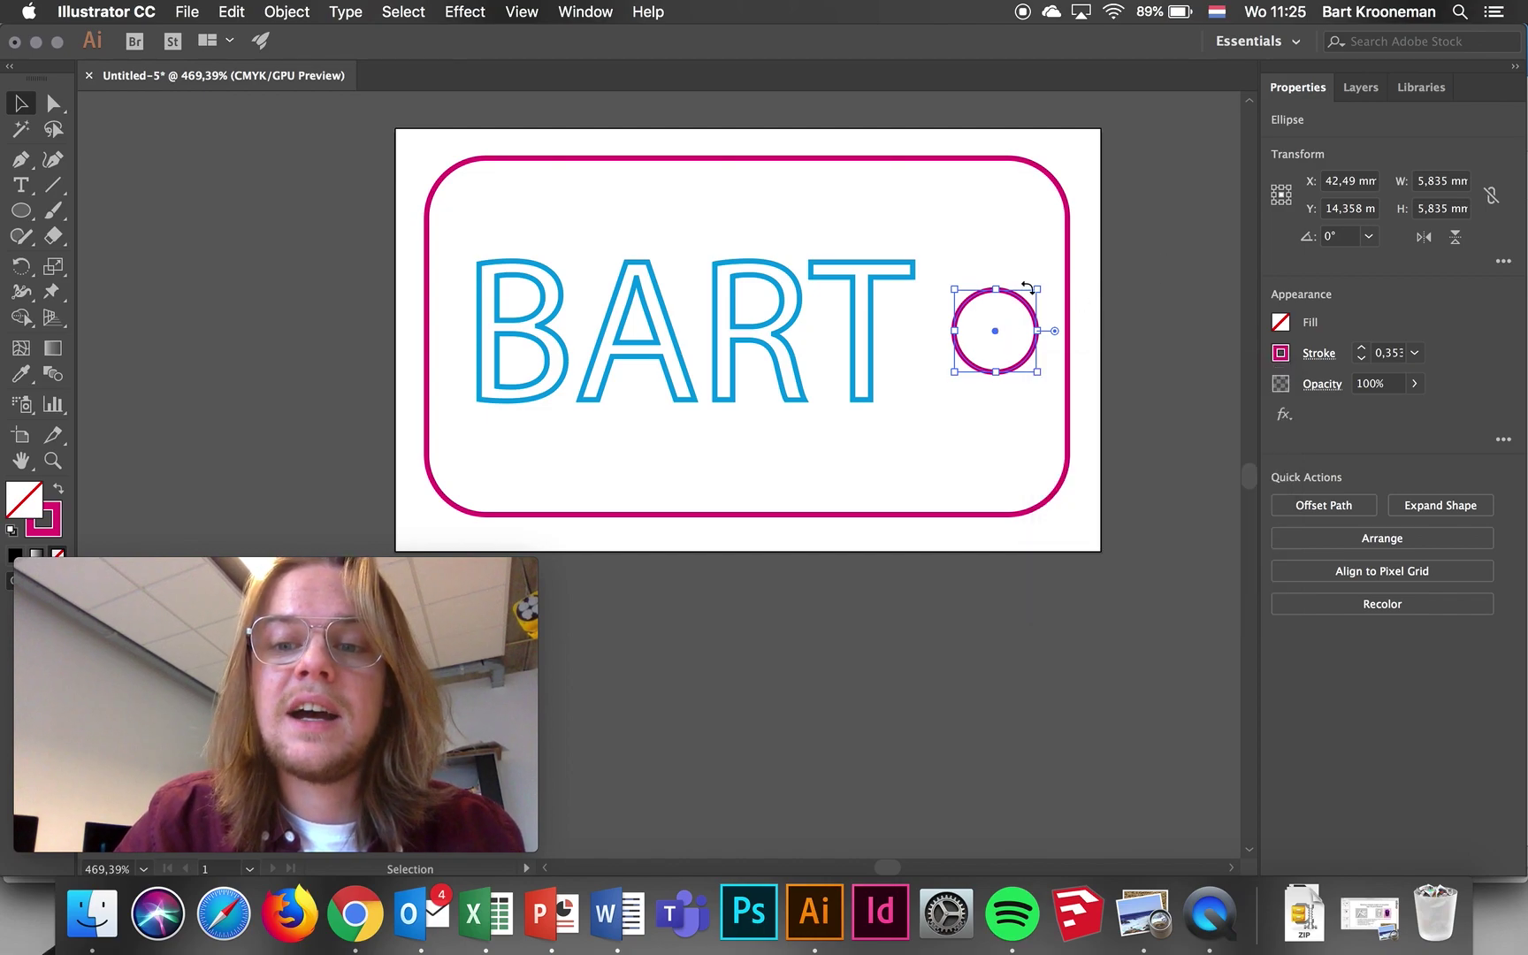
{"action": "left_click", "coordinate": [1192, 280]}
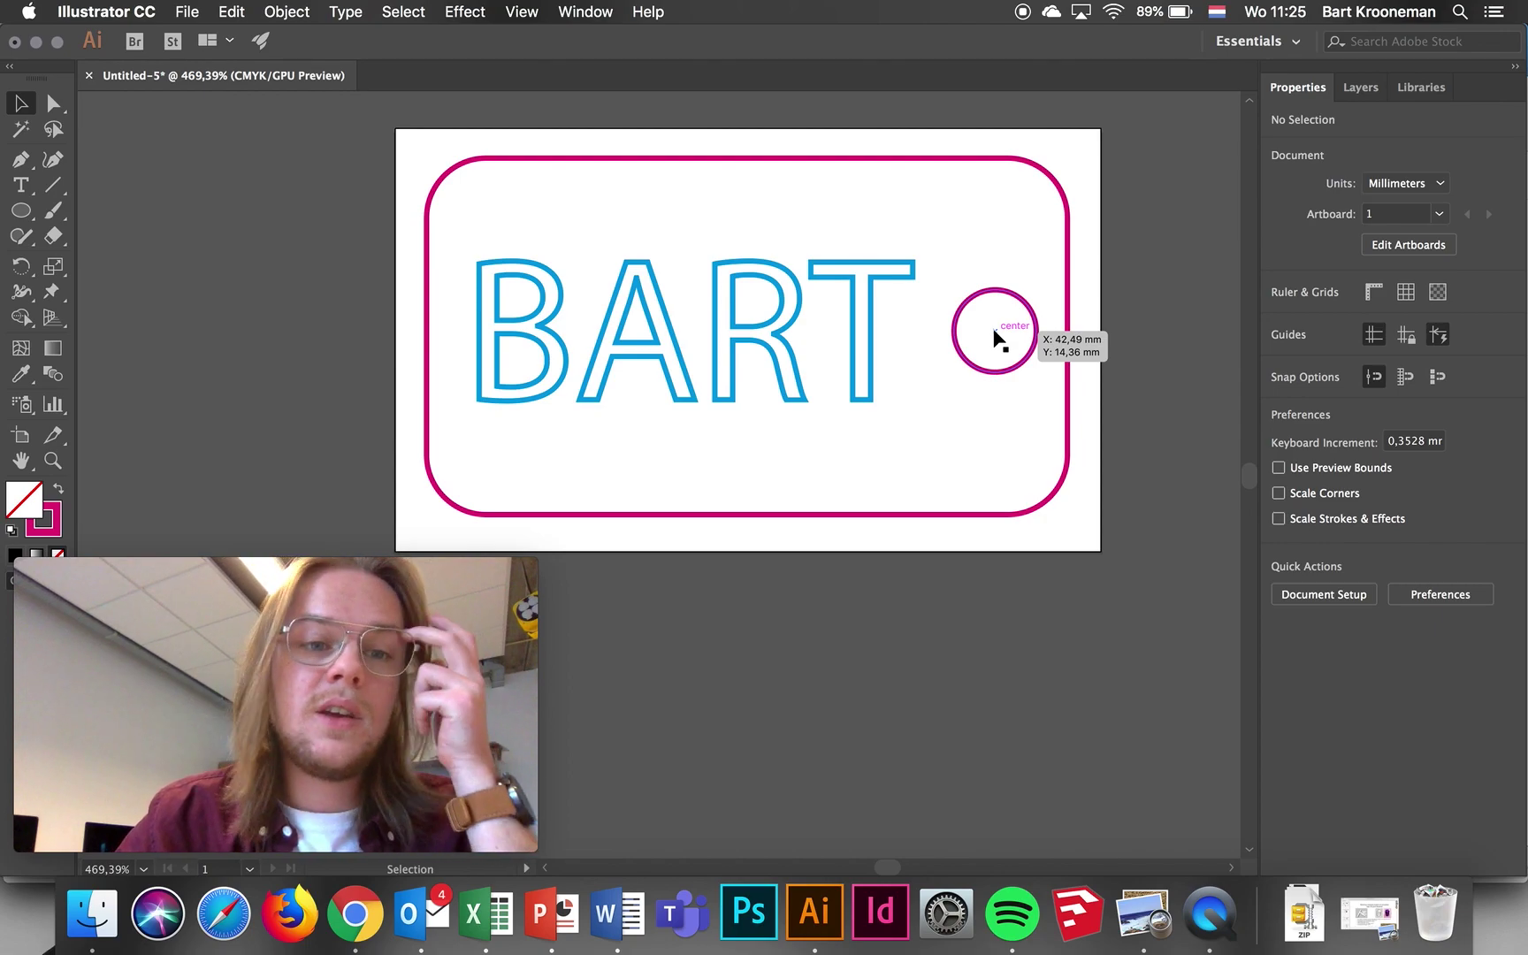
Save the document to the desktop as TEST3.ai in the legacy Illustrator 8 format, accepting the older-format conversion
{"action": "left_click", "coordinate": [205, 12]}
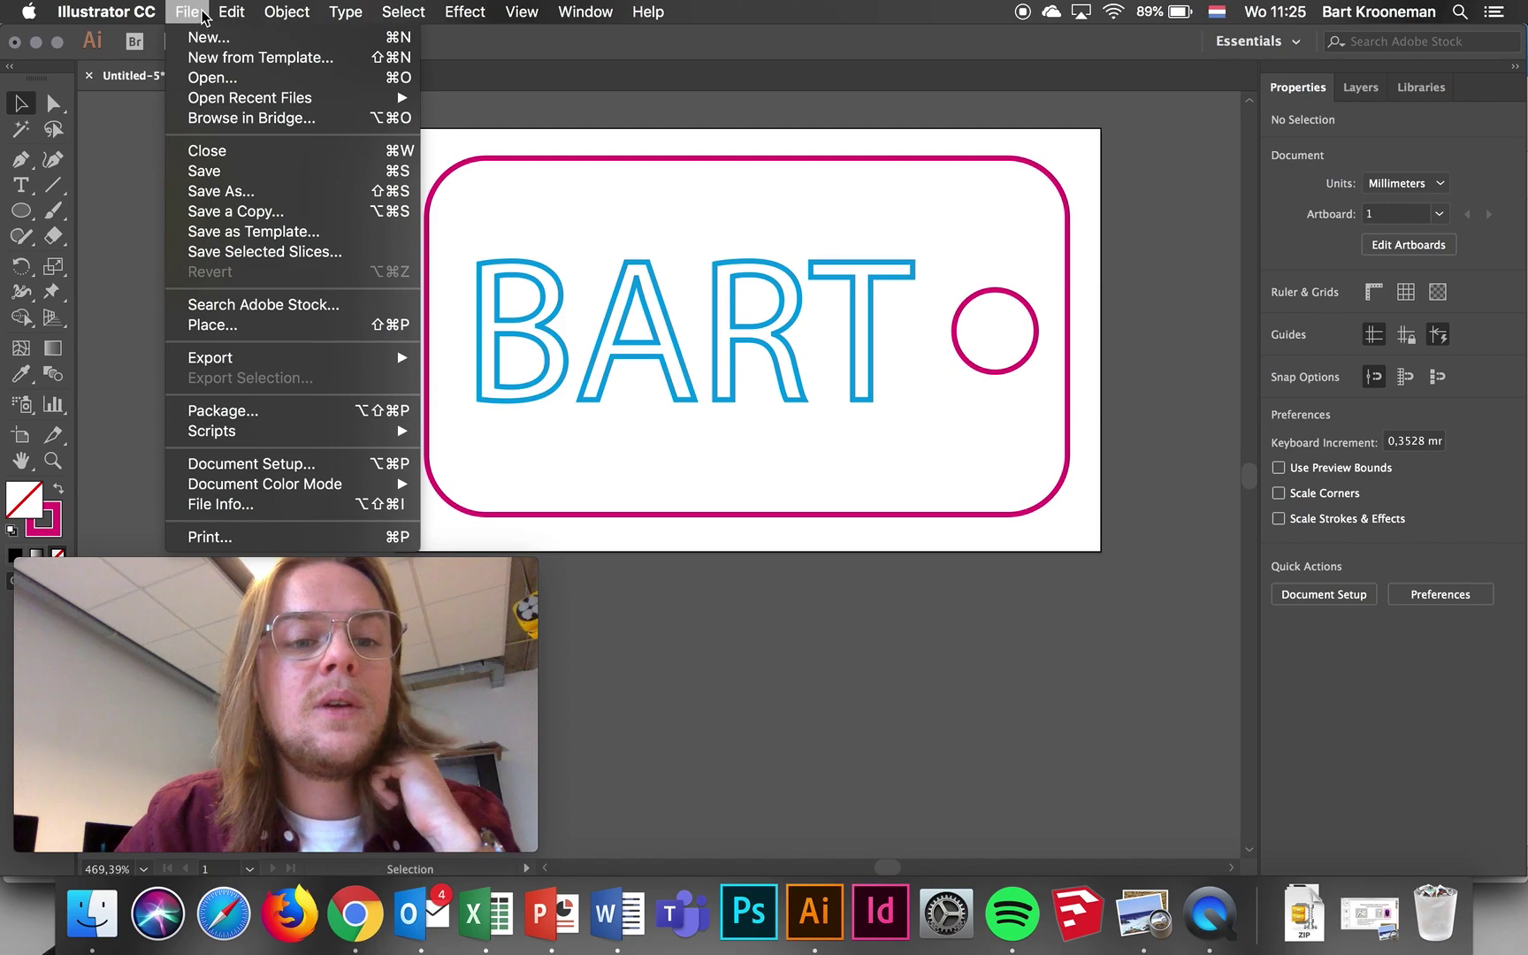
{"action": "left_click", "coordinate": [227, 189]}
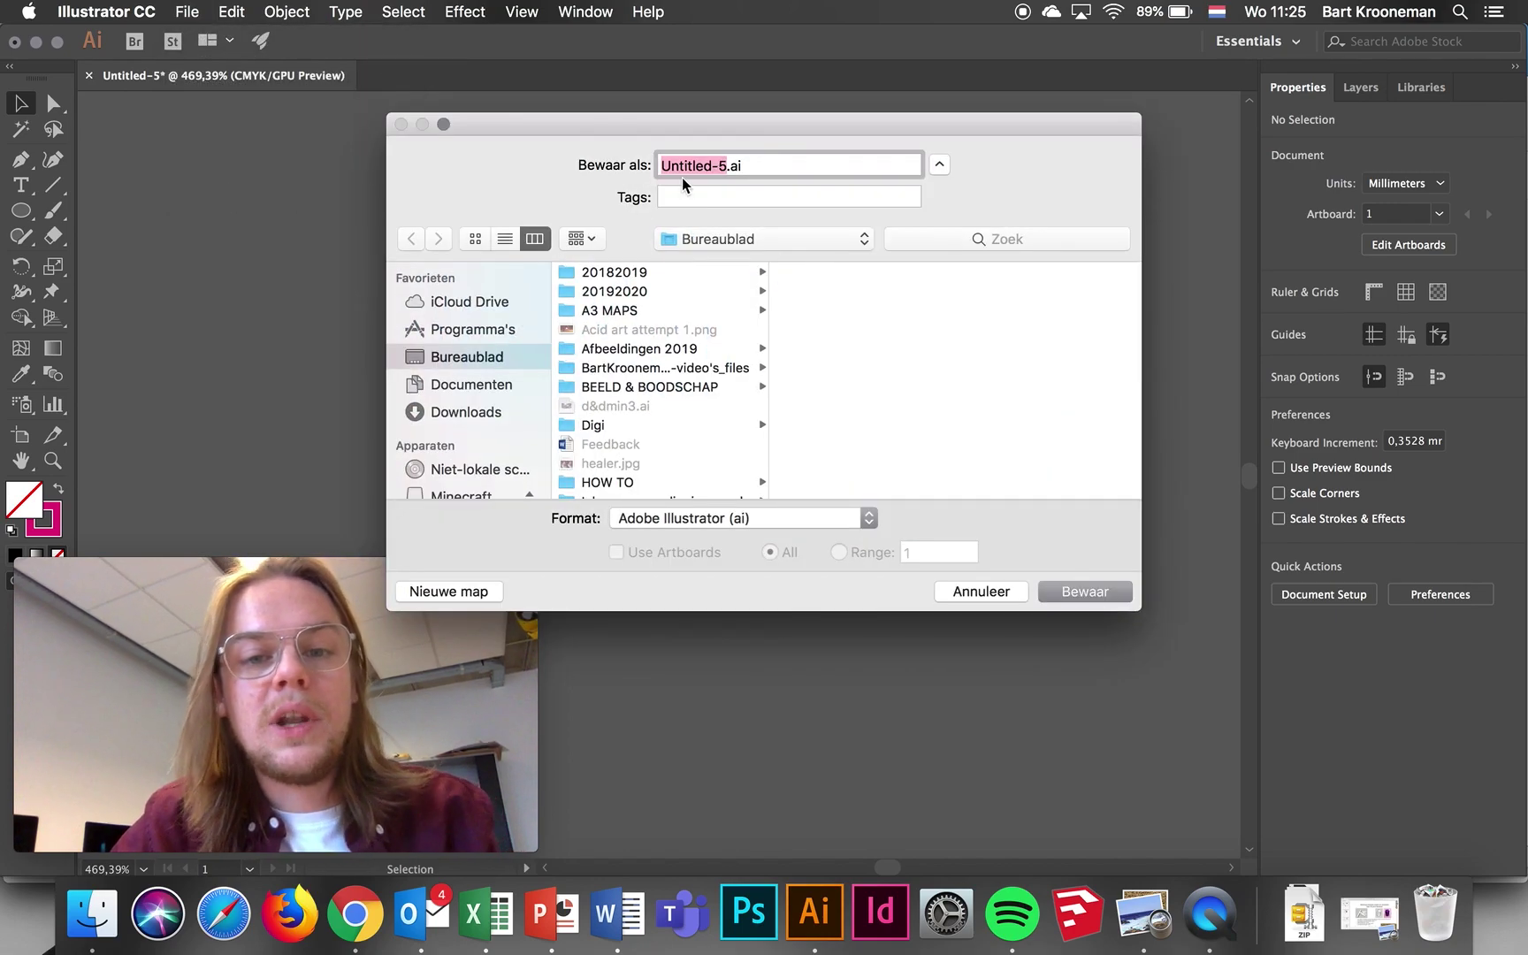
{"action": "type", "text": "TEST3"}
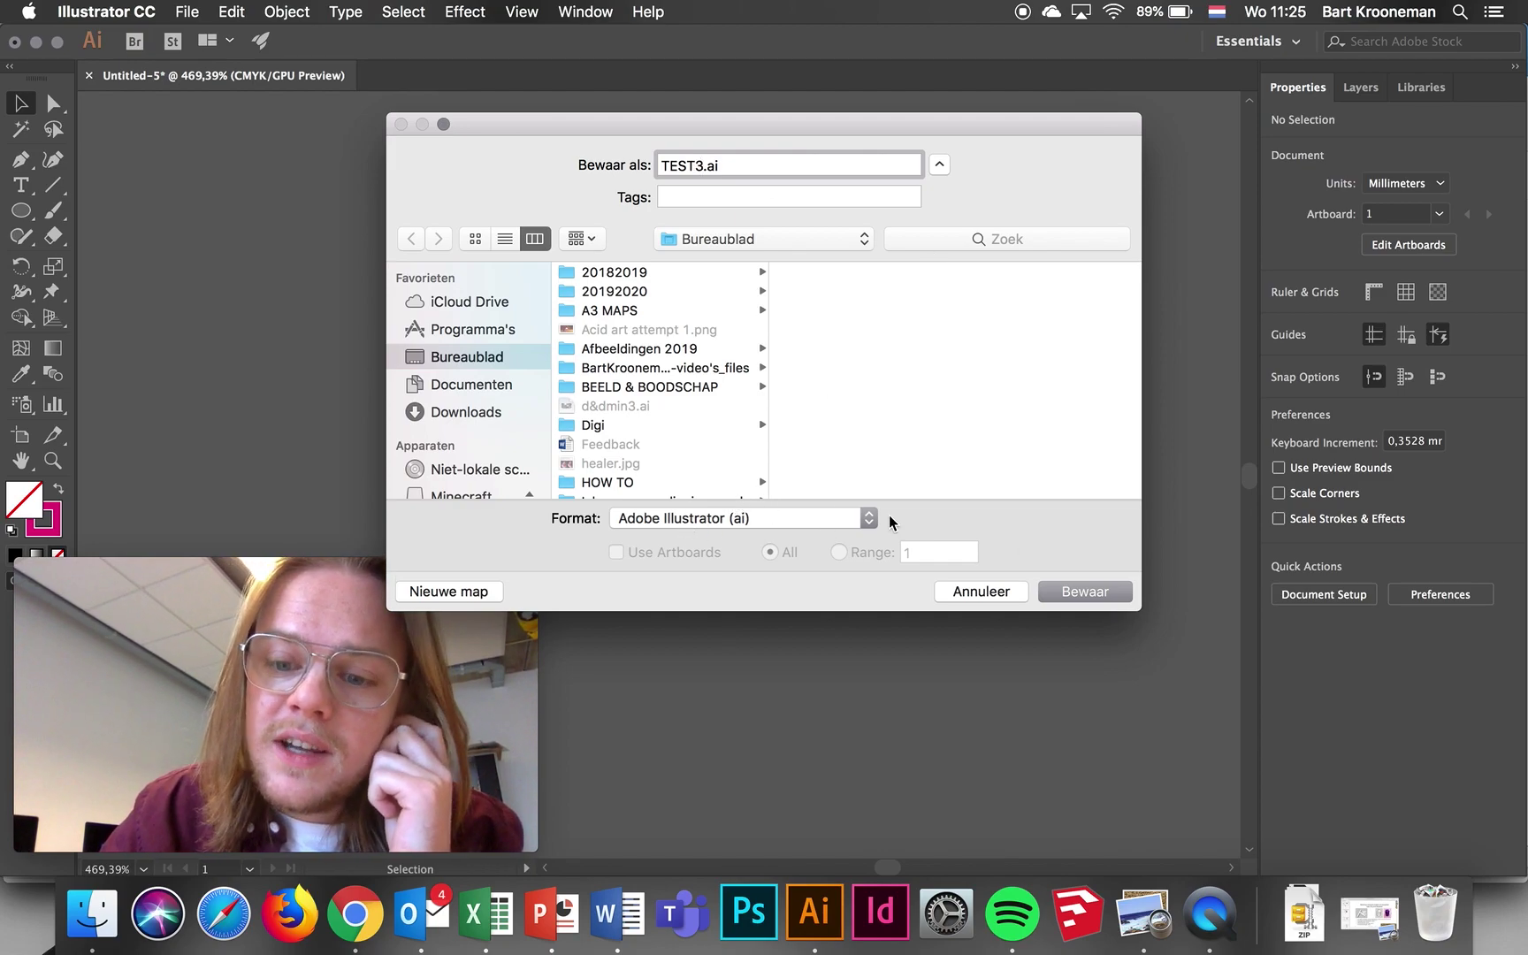
{"action": "left_click", "coordinate": [1053, 591]}
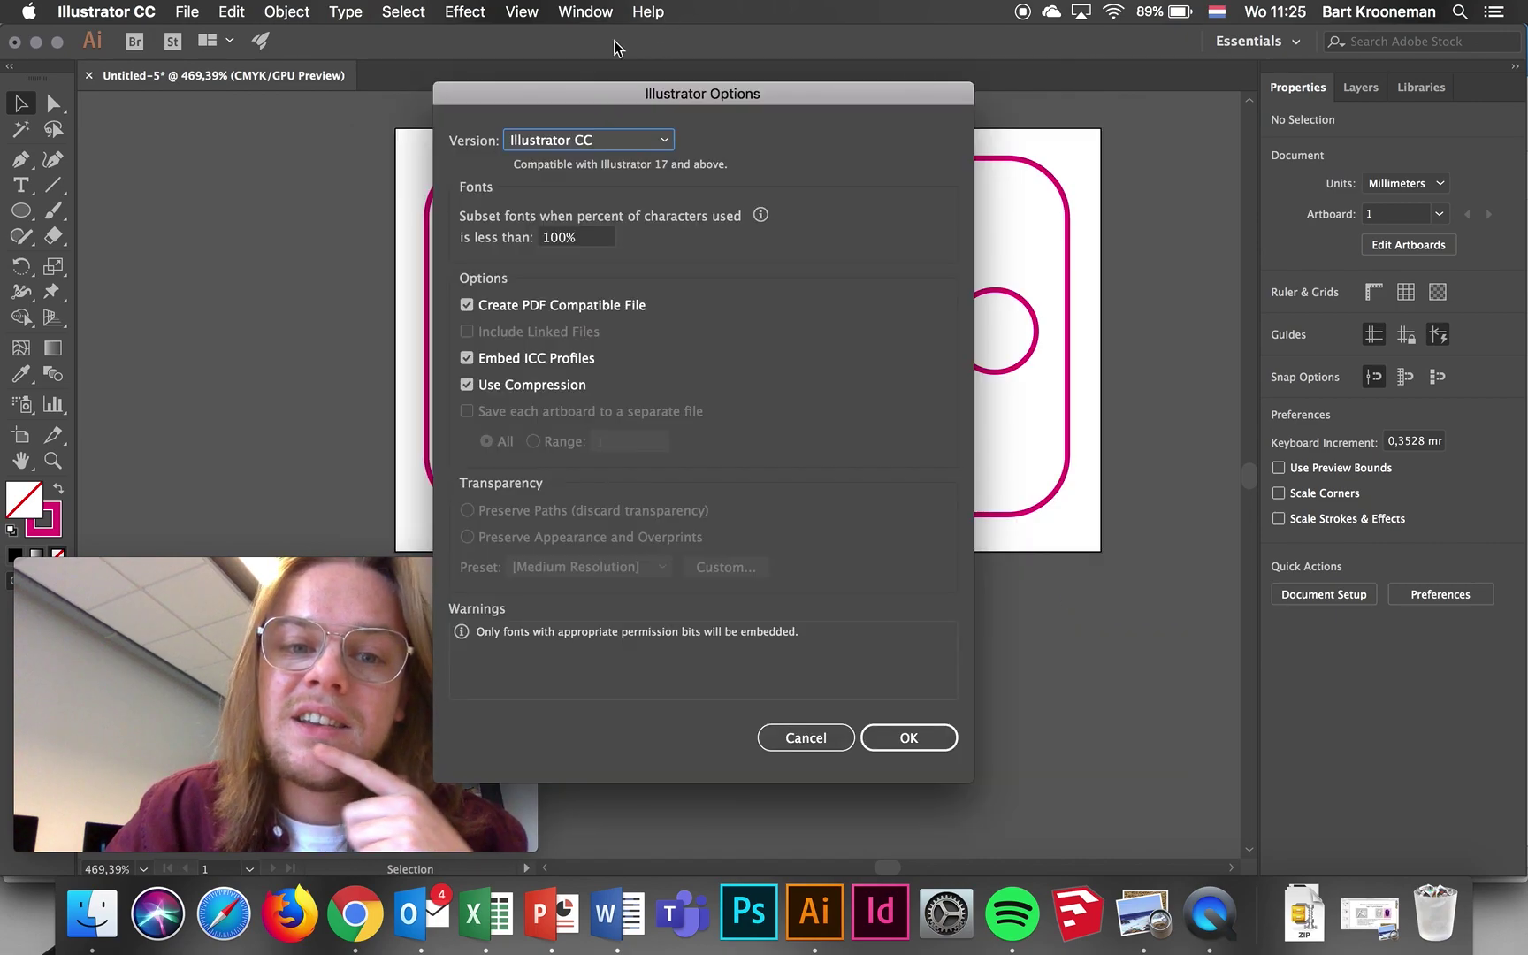
{"action": "left_click", "coordinate": [566, 139]}
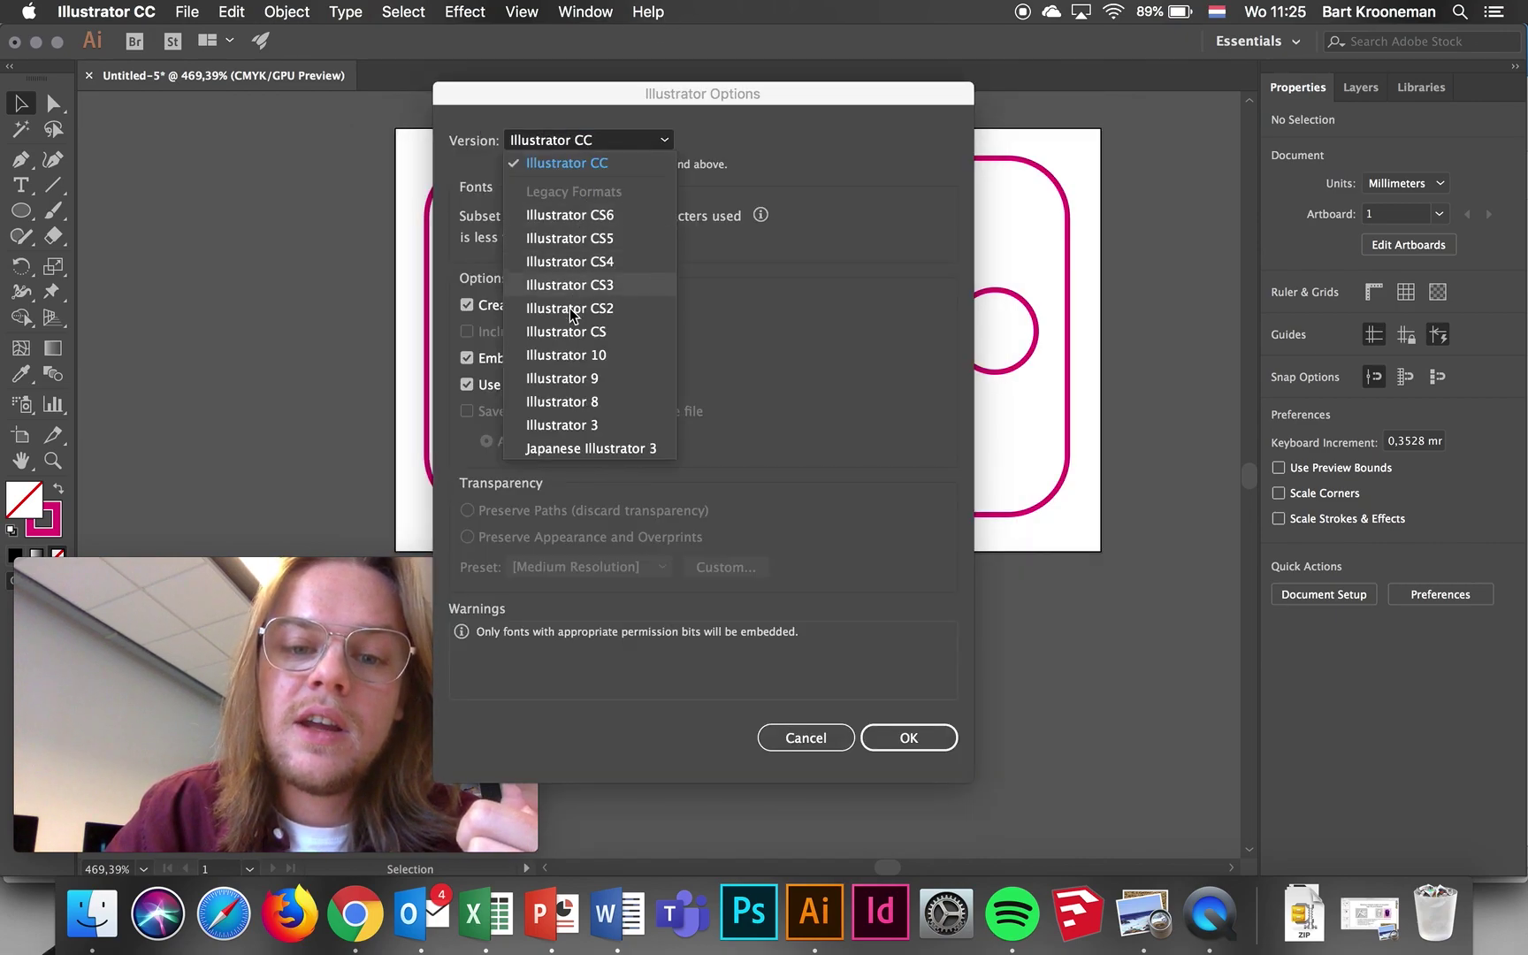
{"action": "left_click", "coordinate": [591, 405]}
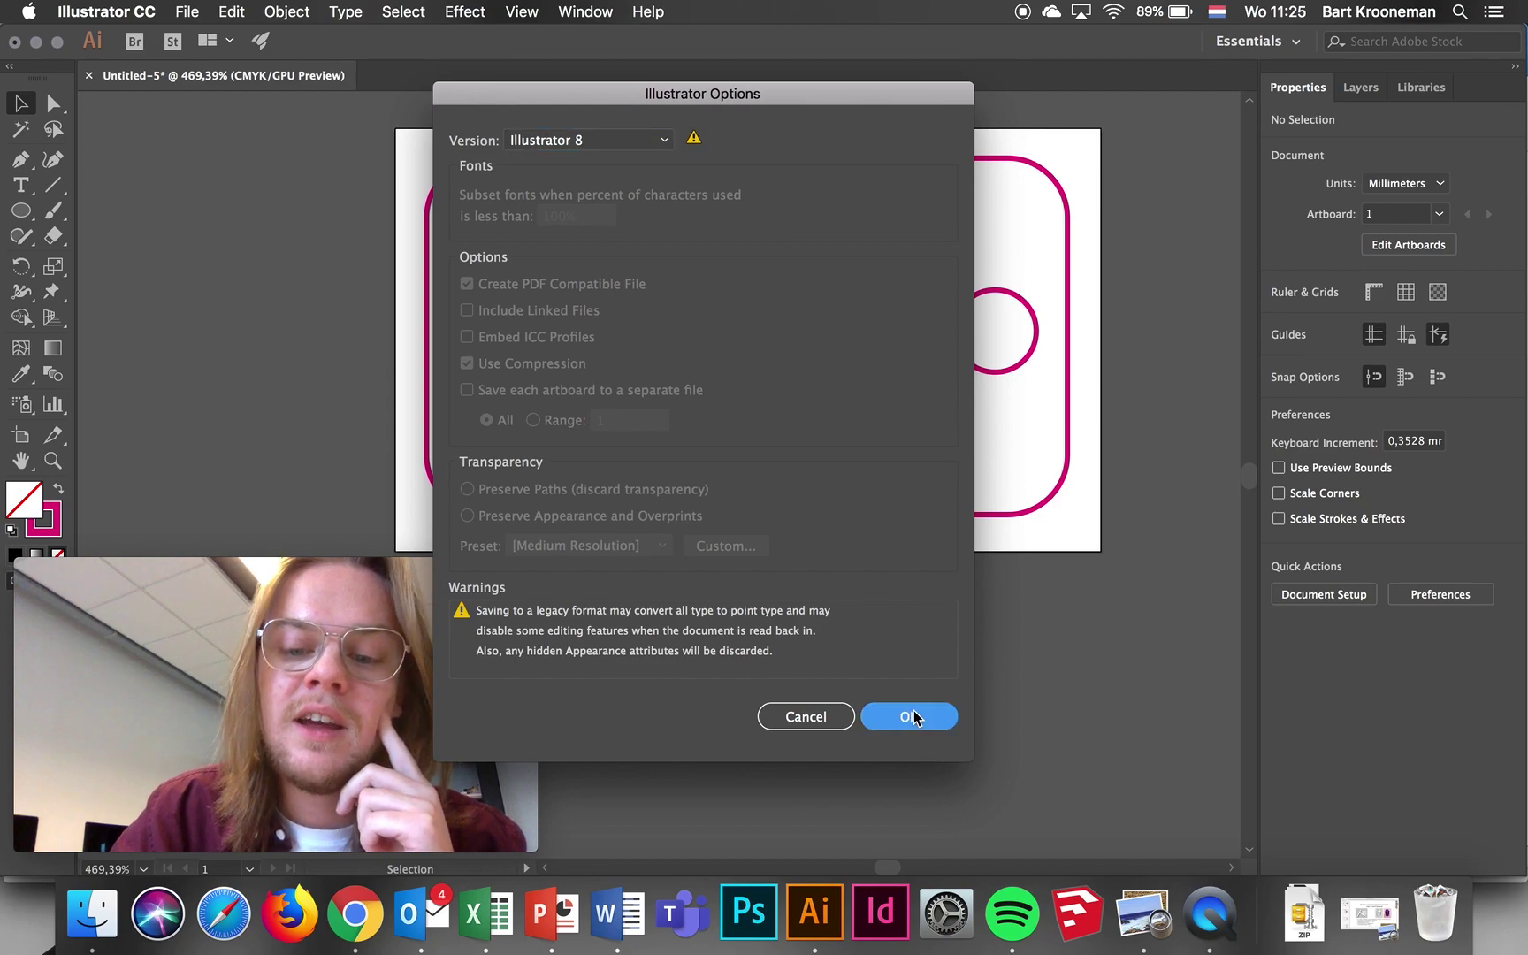
{"action": "left_click", "coordinate": [911, 716]}
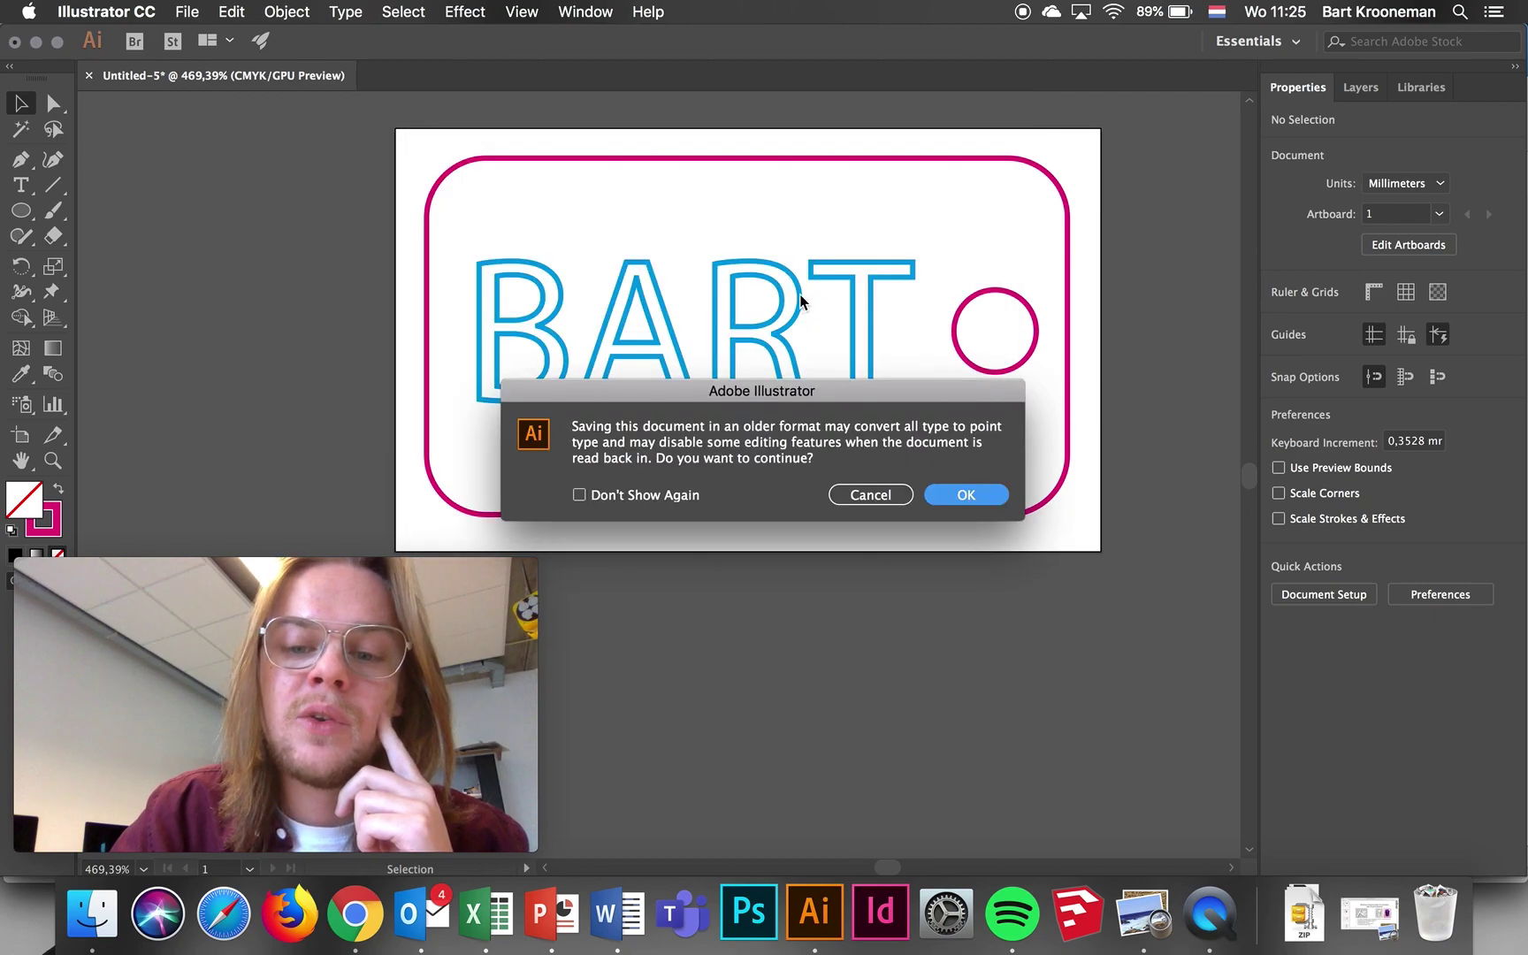
{"action": "left_click", "coordinate": [969, 497]}
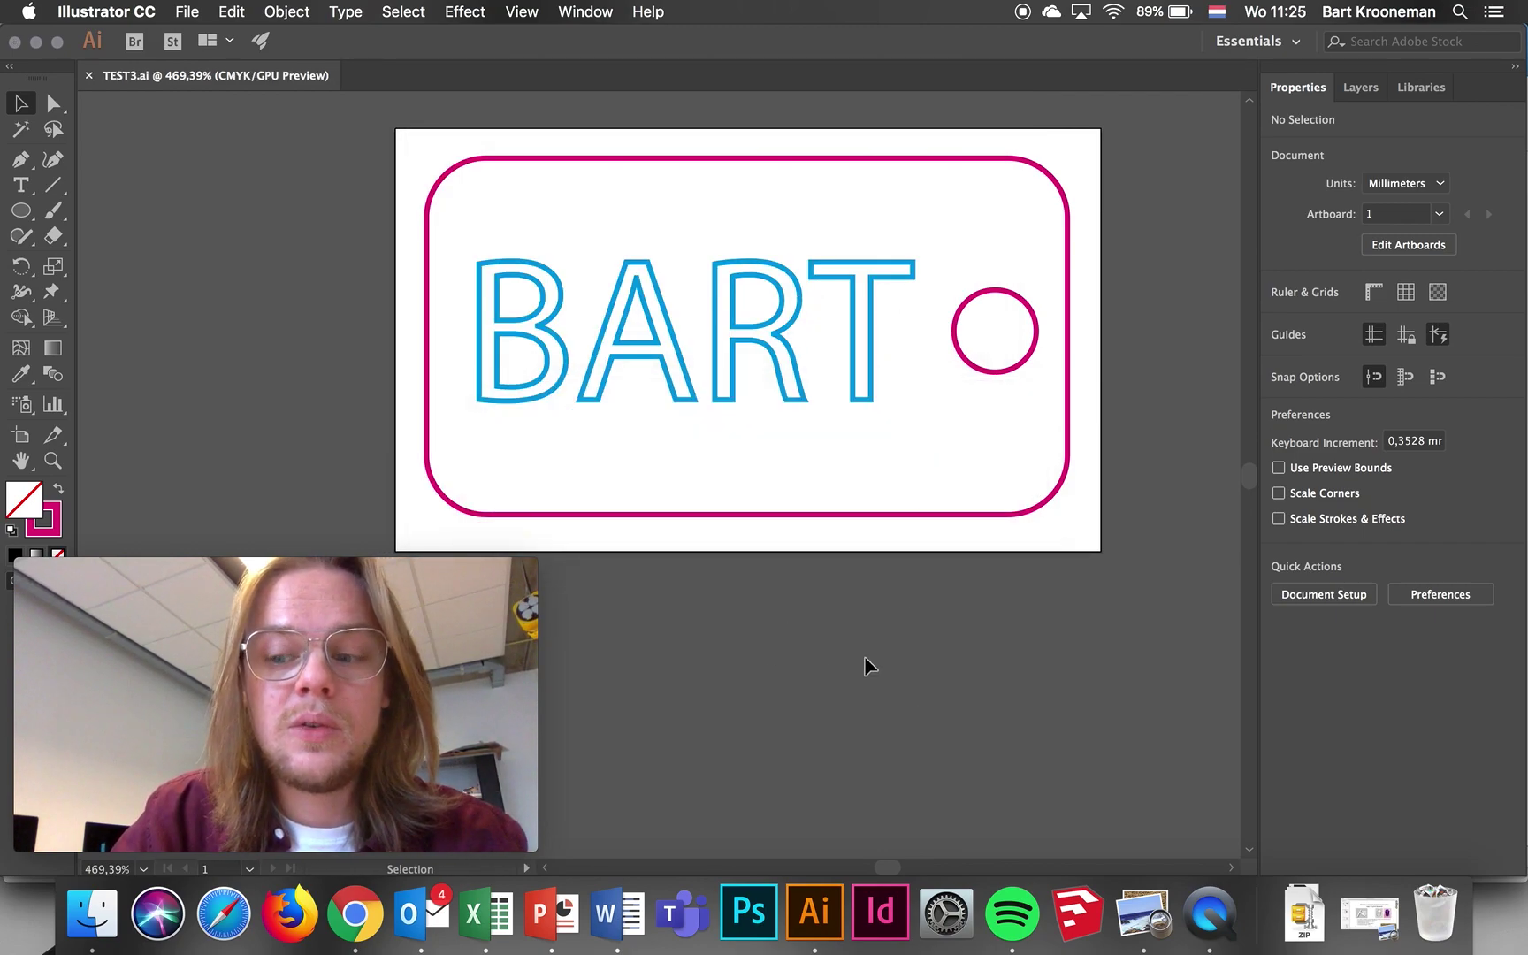